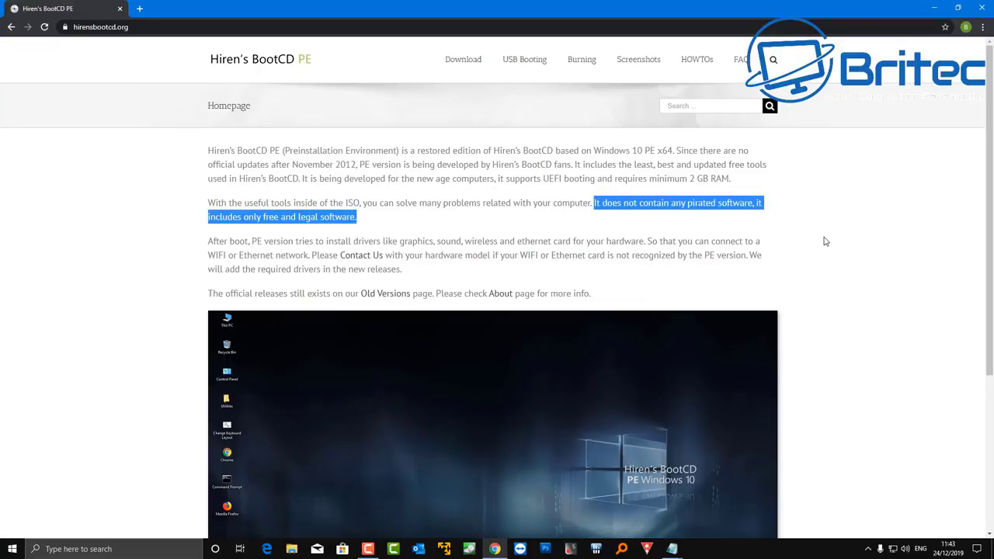
- Read through the Hiren's BootCD PE homepage, including its description and desktop preview
click(826, 241)
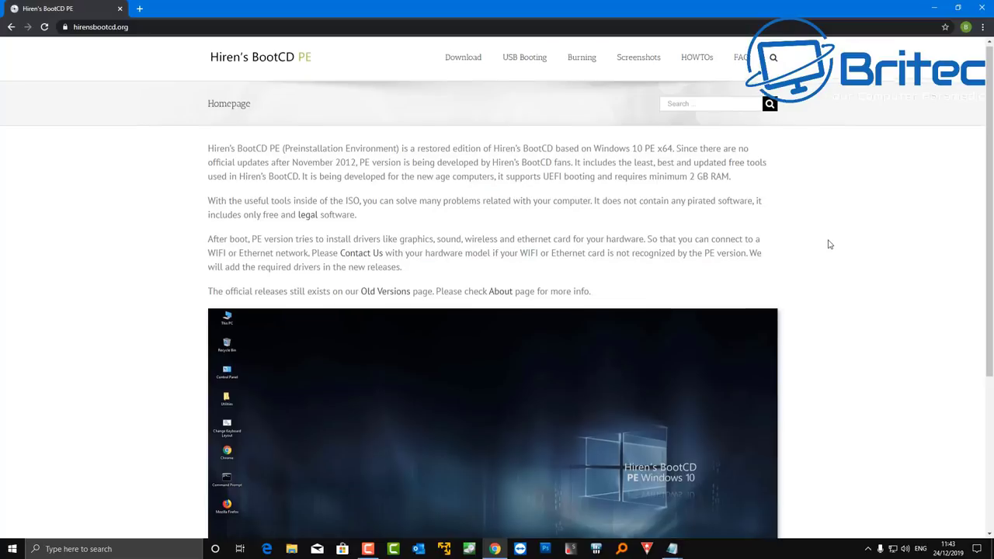
scroll(829, 244, down, 3)
scroll(829, 247, up, 1)
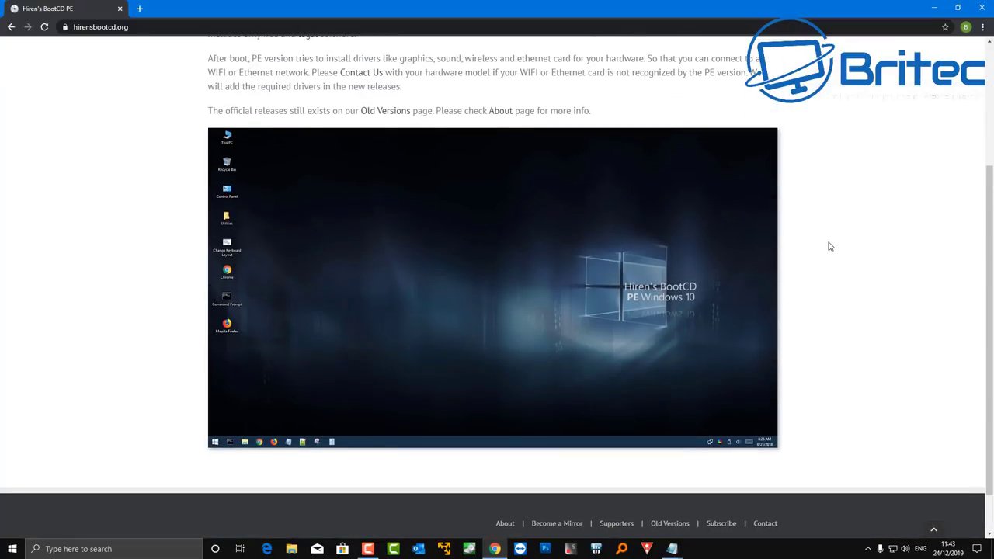
scroll(829, 246, up, 3)
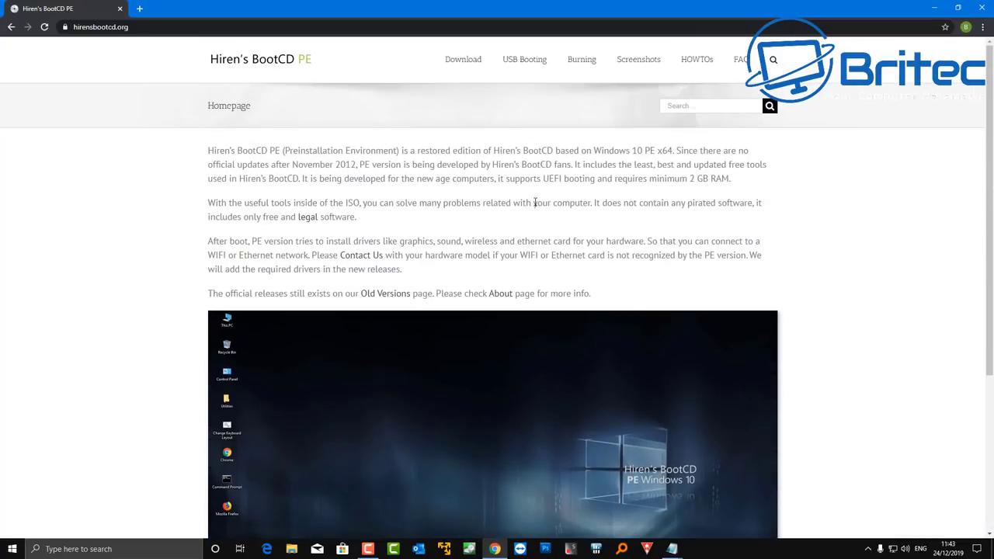
- Go through the Hiren's BootCD PE download page with its ISO contents, and look over the Rufus website
click(464, 62)
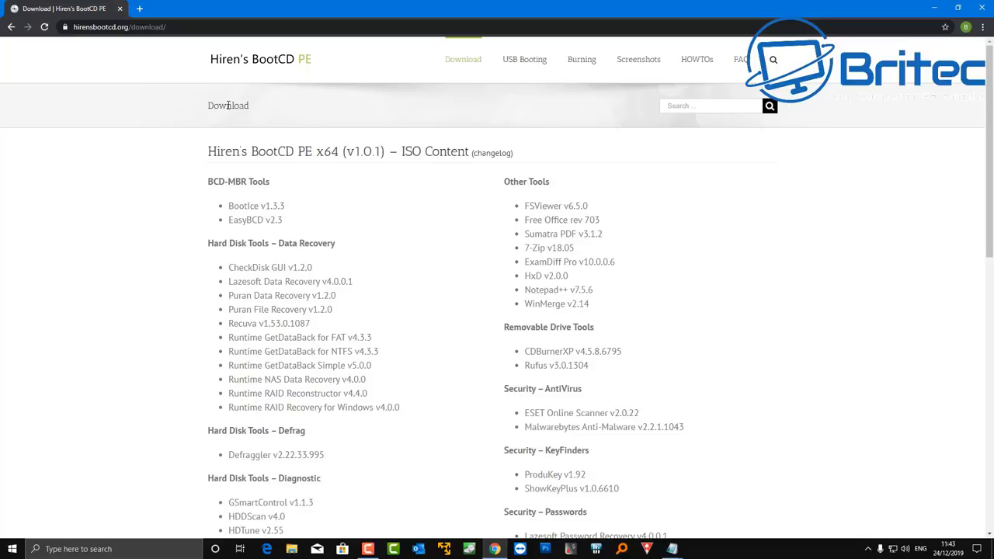
scroll(249, 242, down, 12)
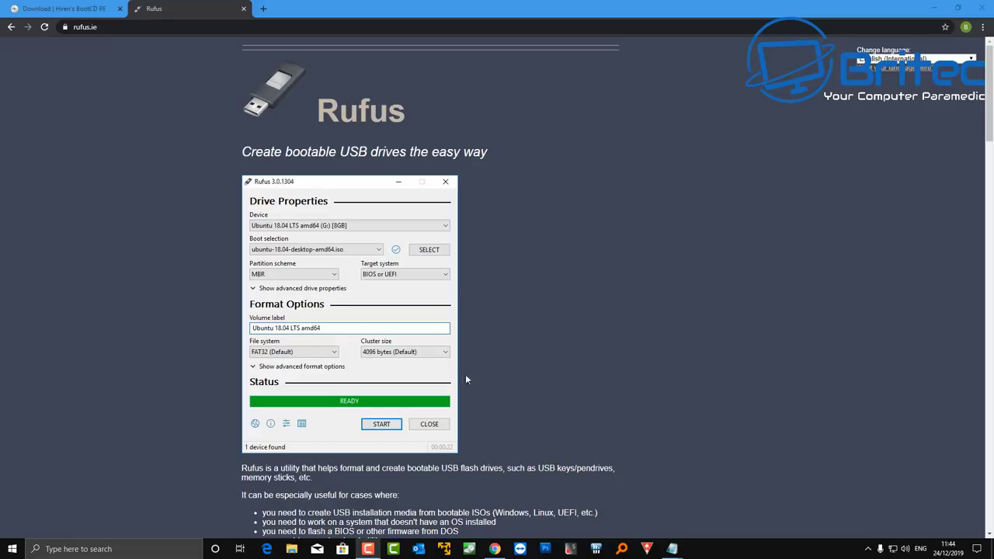
scroll(466, 379, down, 4)
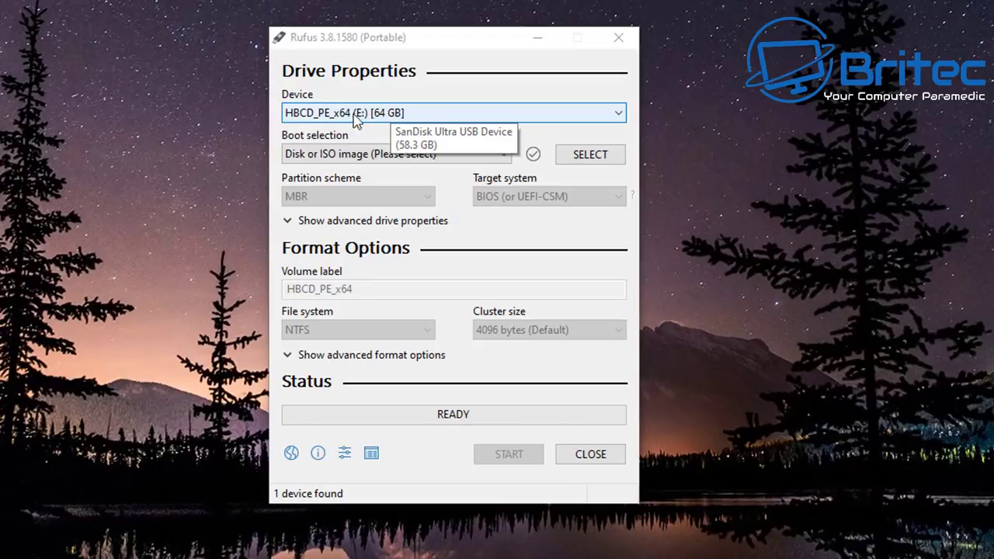
- In Rufus, load the HBCD_PE_x64 disc image from the windows pe folder on the Desktop as the boot selection
click(598, 159)
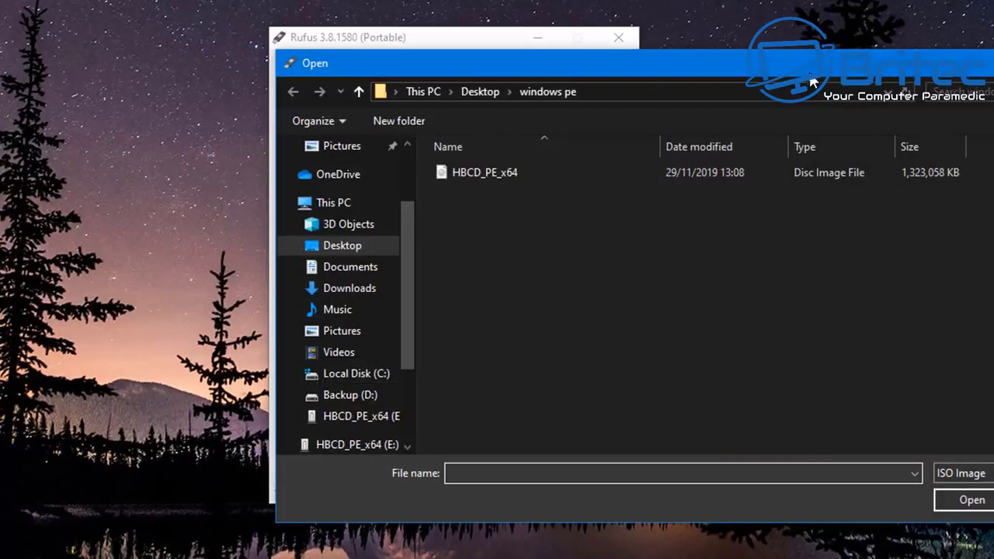
drag(811, 77, 544, 71)
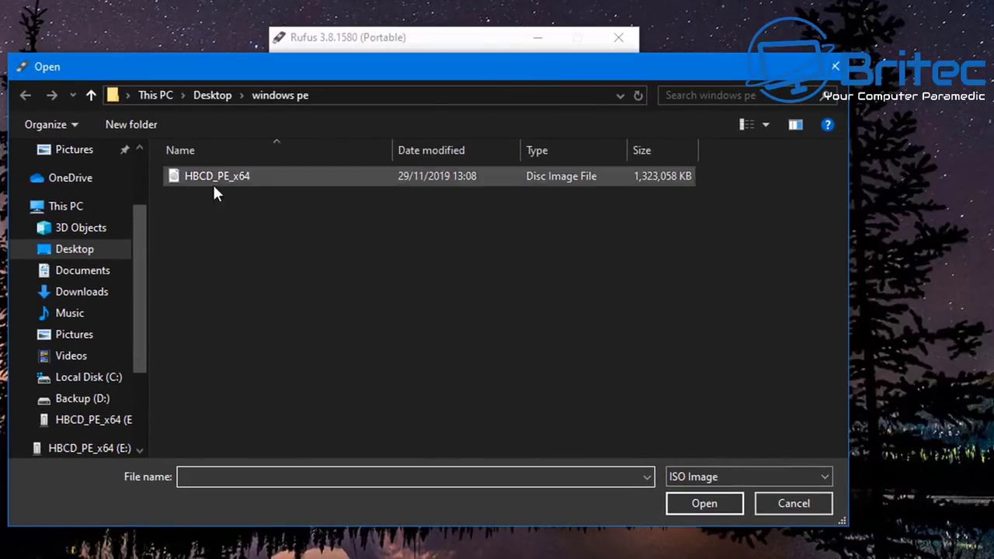
click(215, 176)
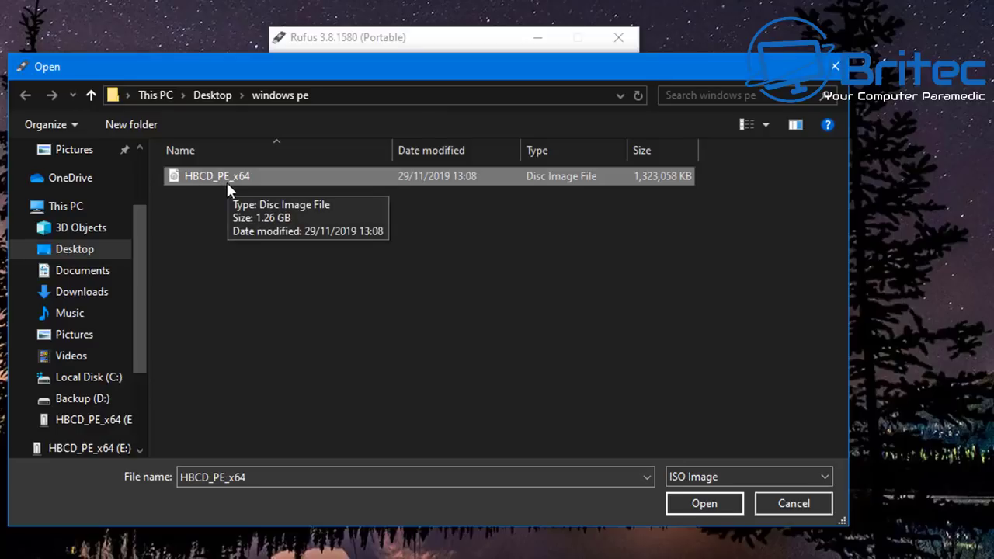
click(703, 505)
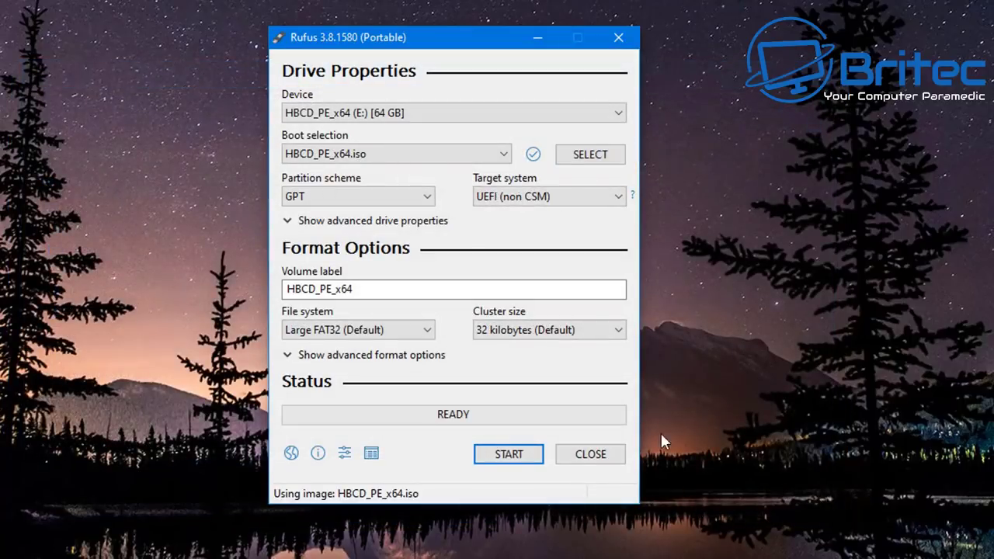
- Try the MBR partition scheme for the USB drive and return it to GPT
click(429, 199)
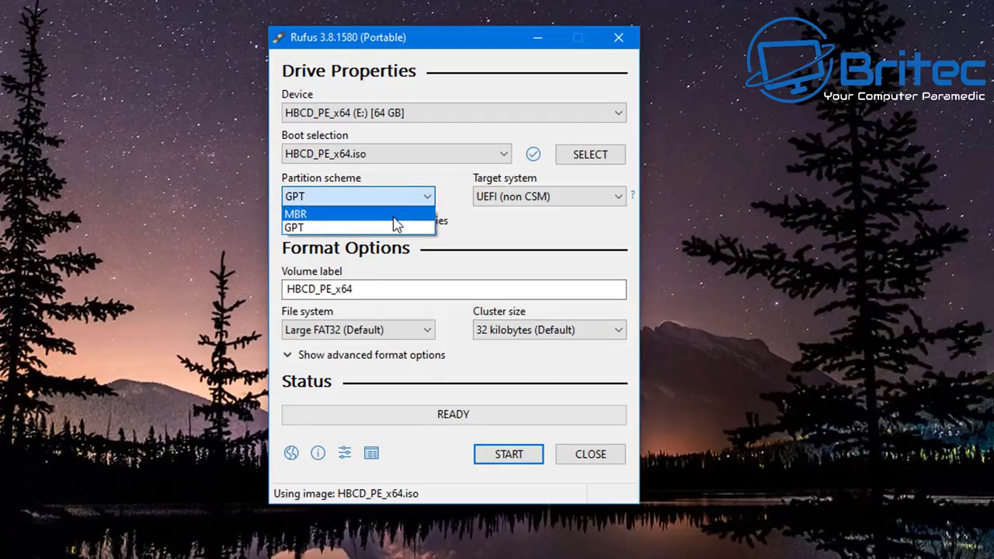
click(394, 213)
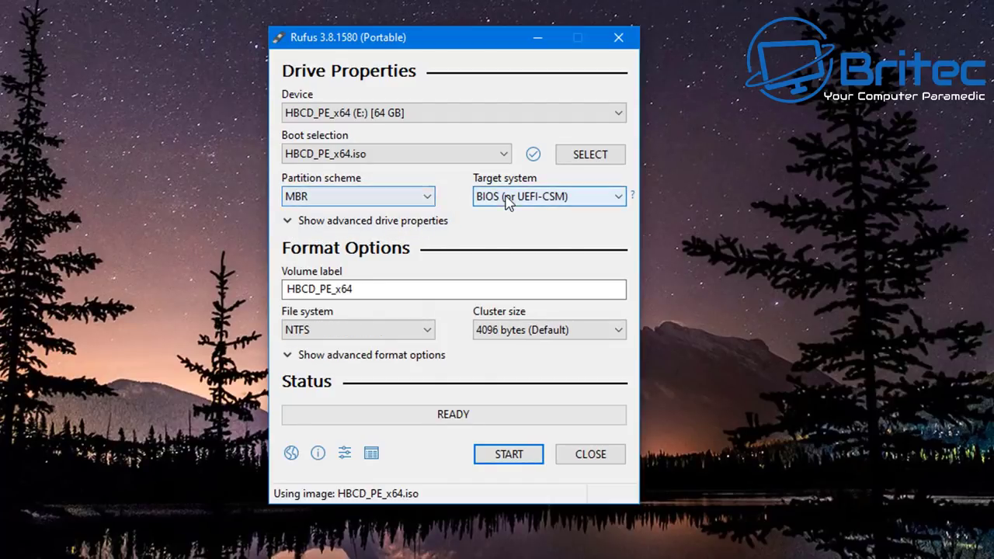
click(350, 198)
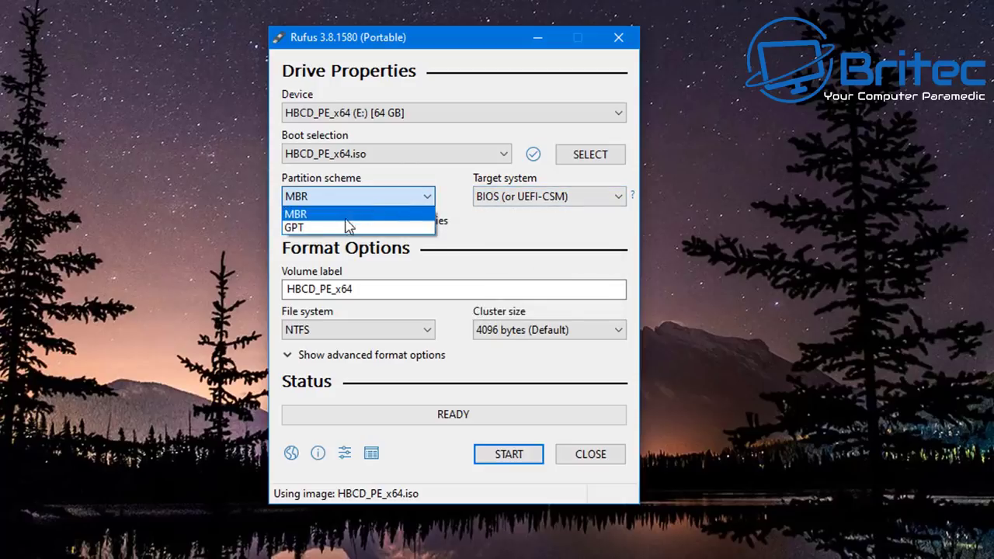
click(350, 226)
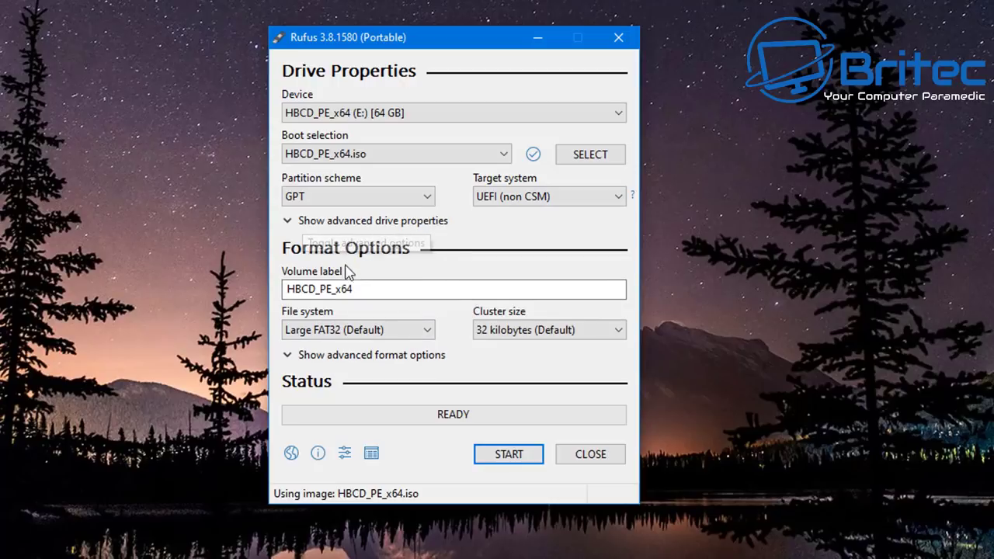
- Set the USB drive's file system to NTFS, with UEFI (non CSM) as the target system
click(418, 330)
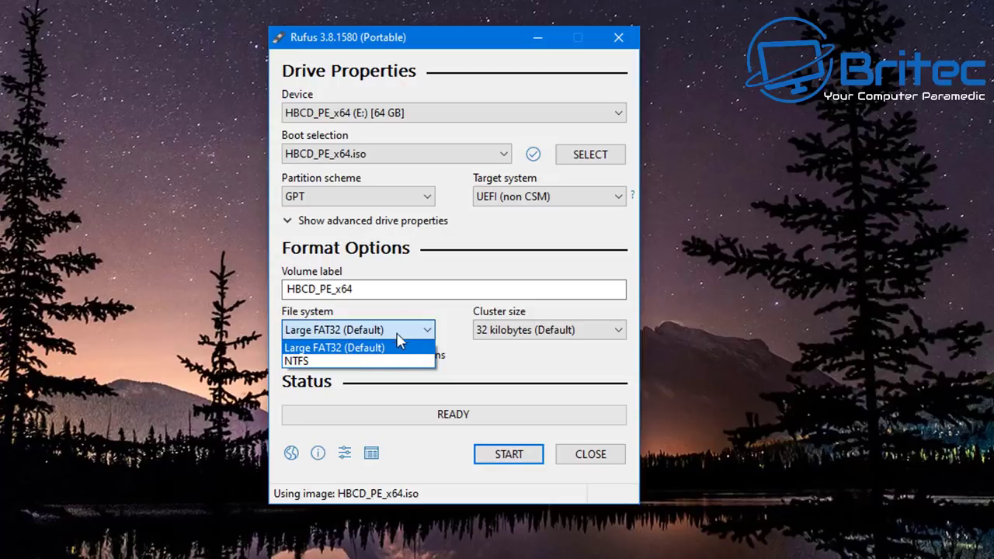
click(356, 361)
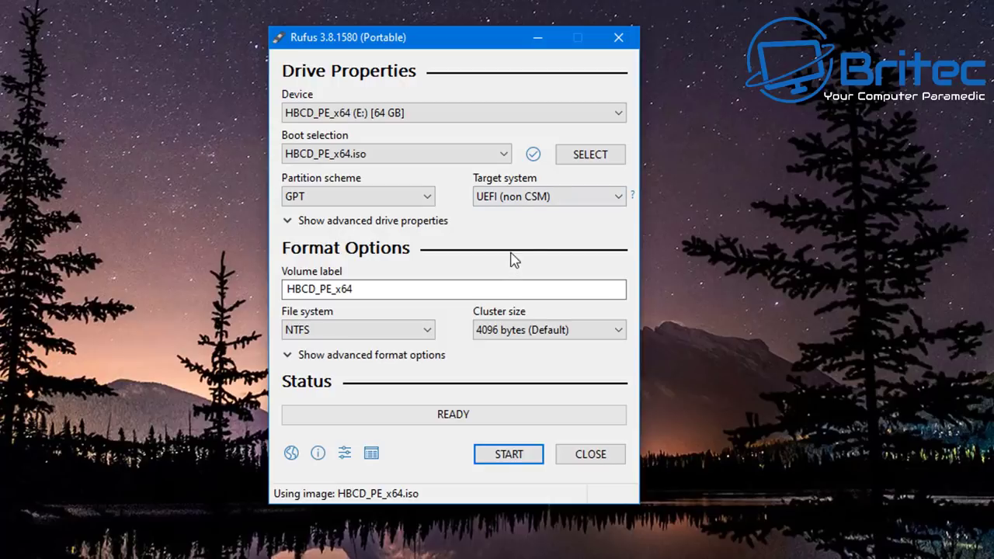
mouse_move(516, 197)
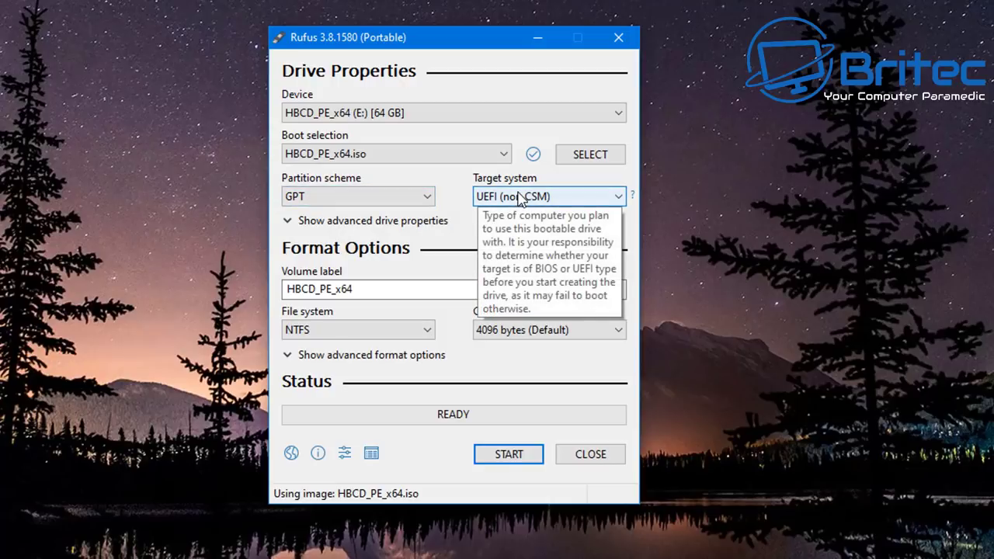
- Write the HBCD_PE_x64 image to the 64 GB USB drive, dismiss the Secure Boot notice and close Rufus
click(509, 455)
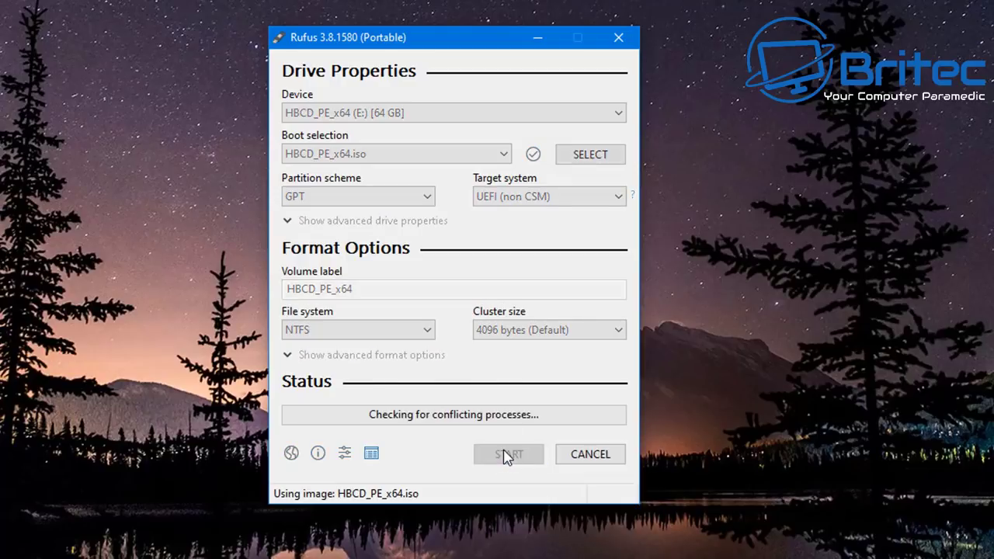
drag(538, 279, 500, 283)
click(512, 395)
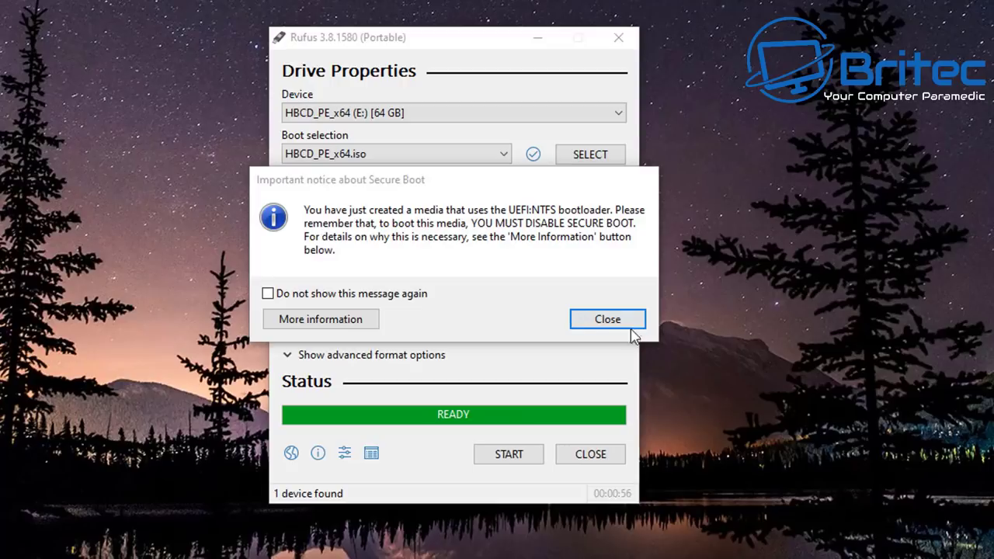
click(605, 322)
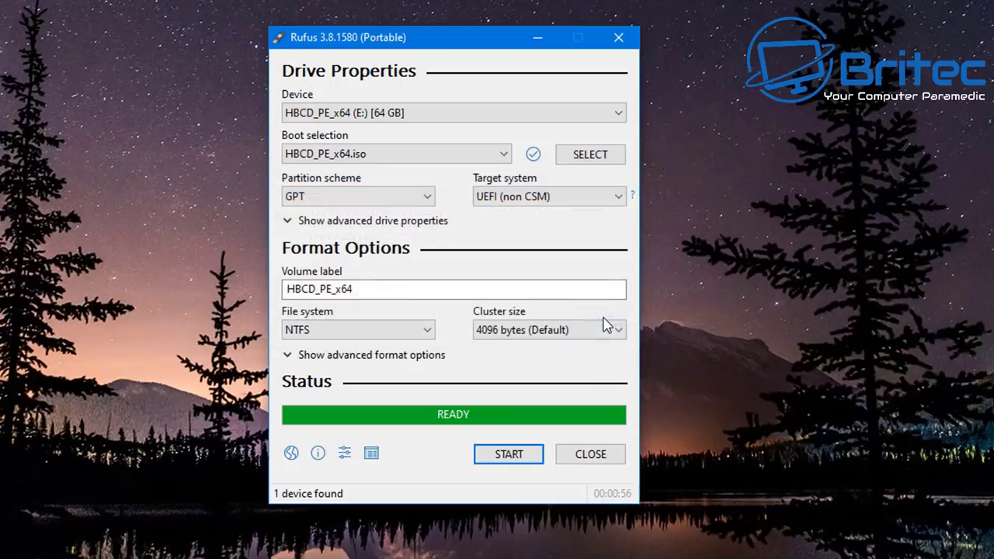
click(581, 455)
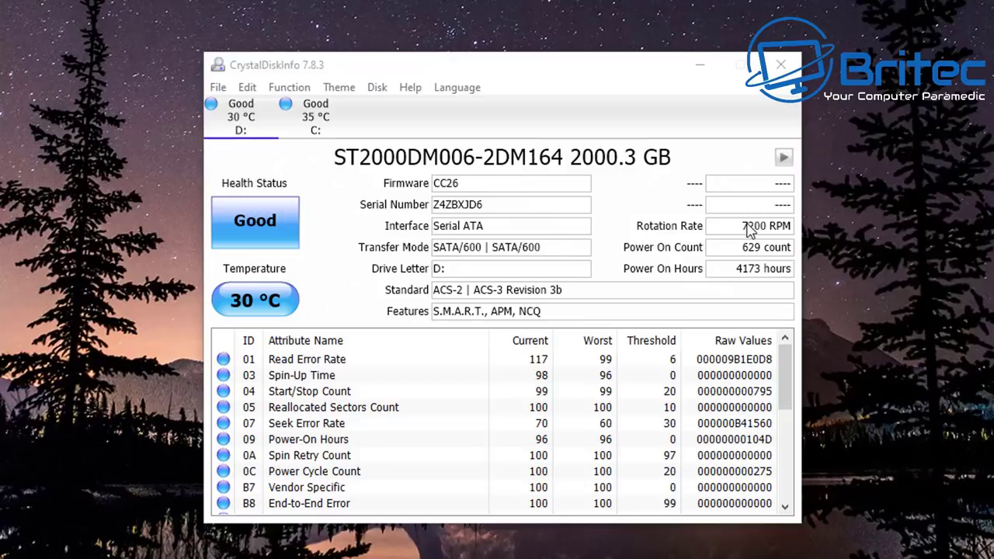
- In CrystalDiskInfo, switch to the Samsung SSD 970 EVO 1TB and check its total host writes and power-on hours
click(784, 159)
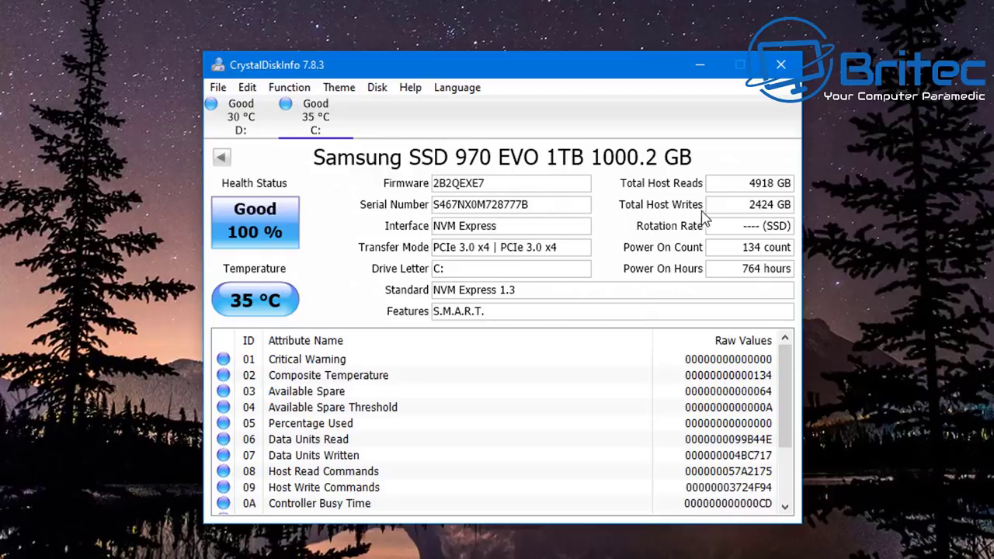
mouse_move(764, 215)
mouse_move(760, 281)
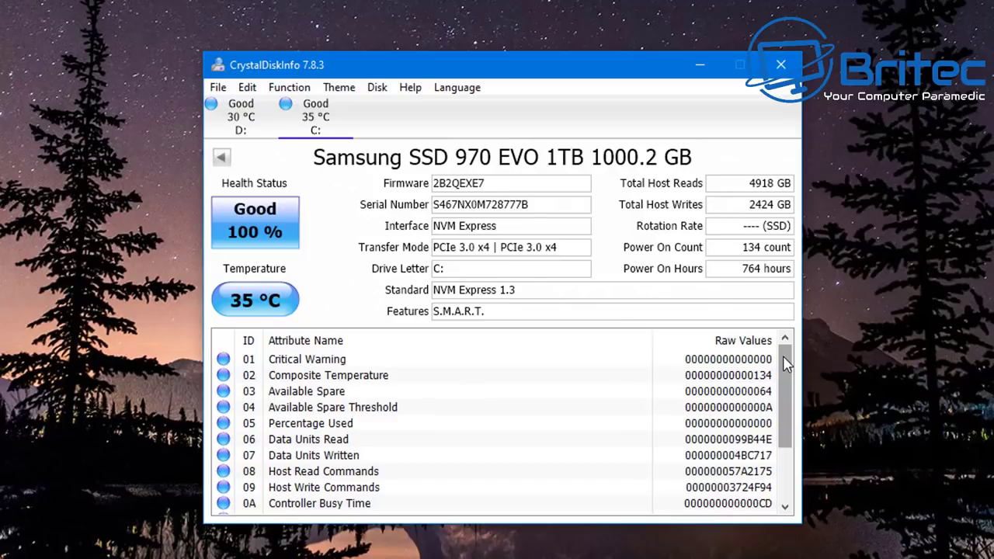
- Examine the Power Cycles and Power On Hours entries in the Samsung SSD's attribute list
drag(785, 359, 781, 392)
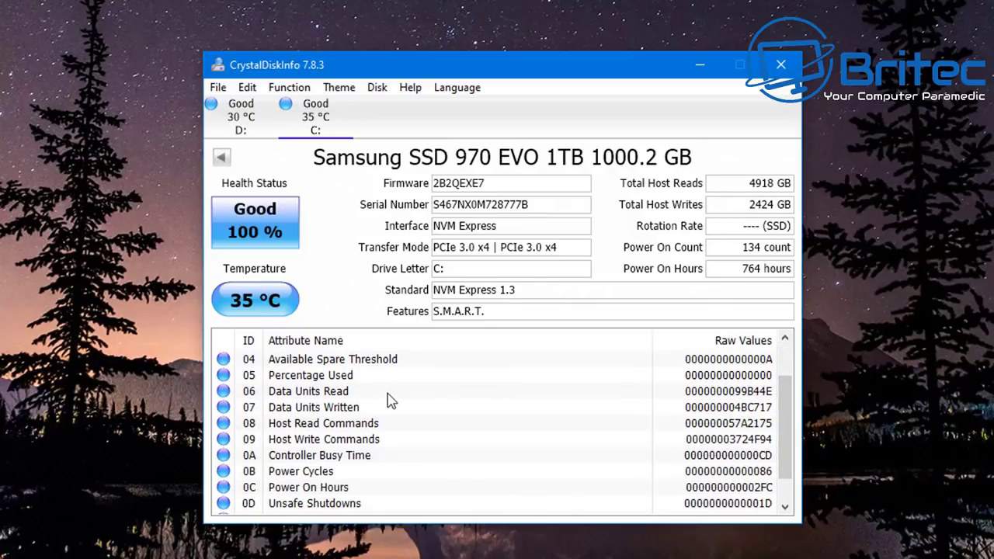
click(291, 473)
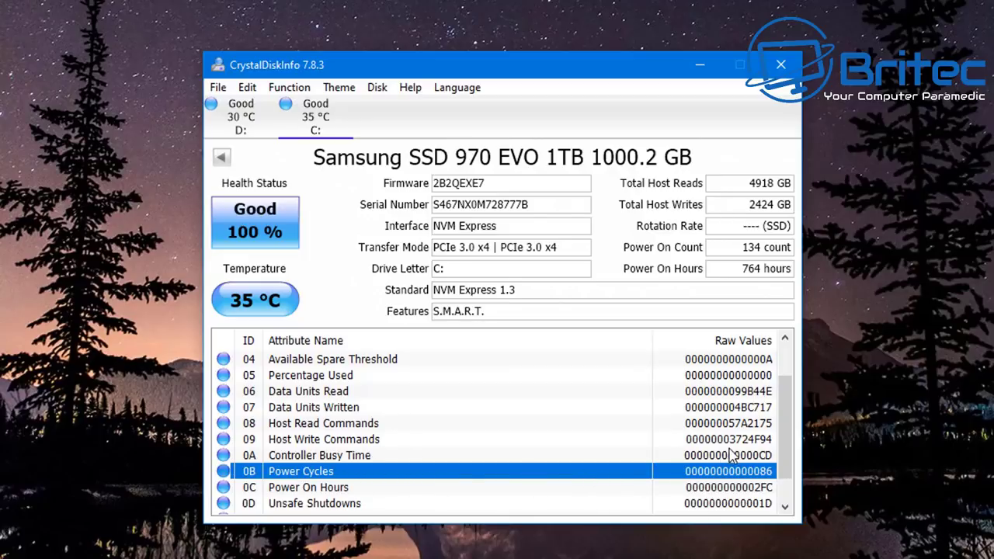
scroll(730, 457, down, 1)
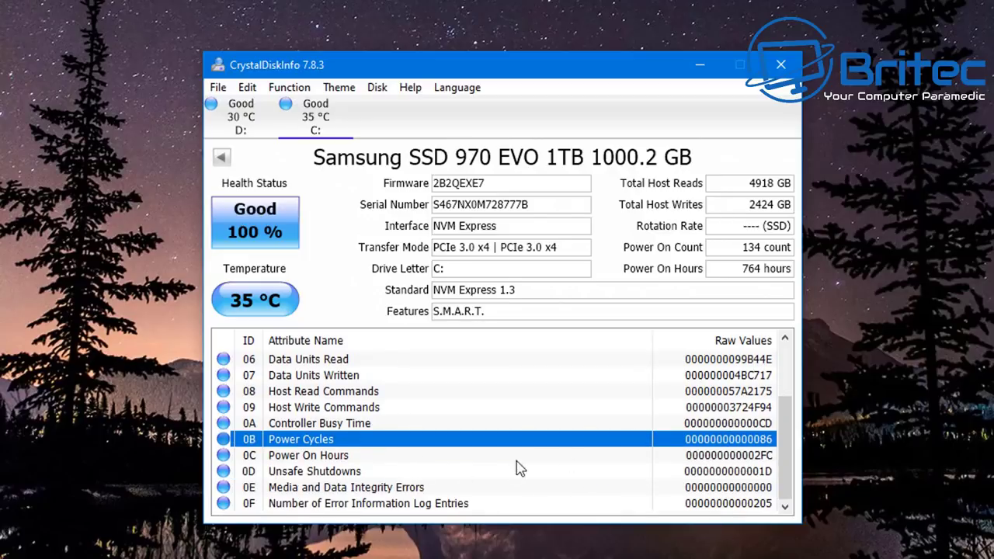
click(321, 458)
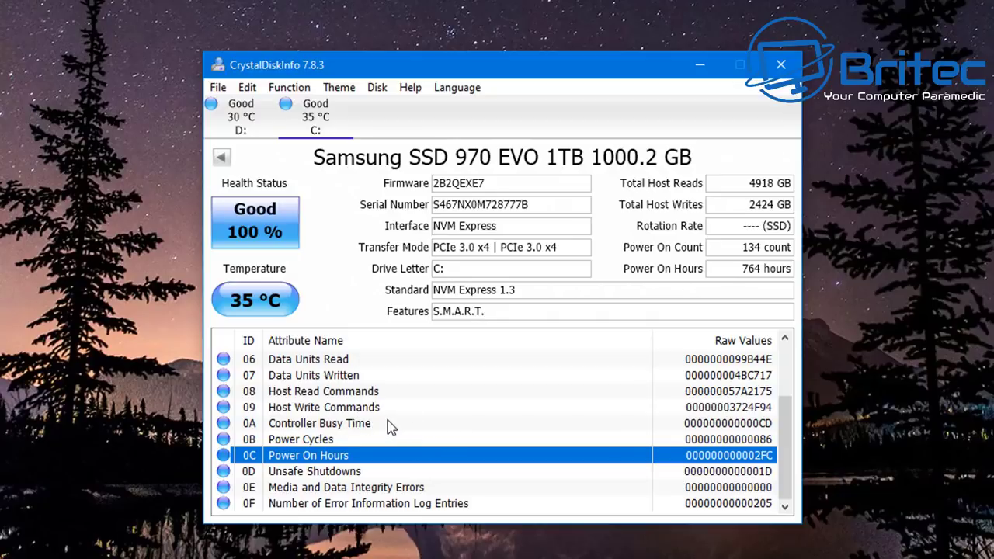
- Examine the SSD's host read and write commands, data units written and read, and Critical Warning attributes
click(356, 393)
click(343, 409)
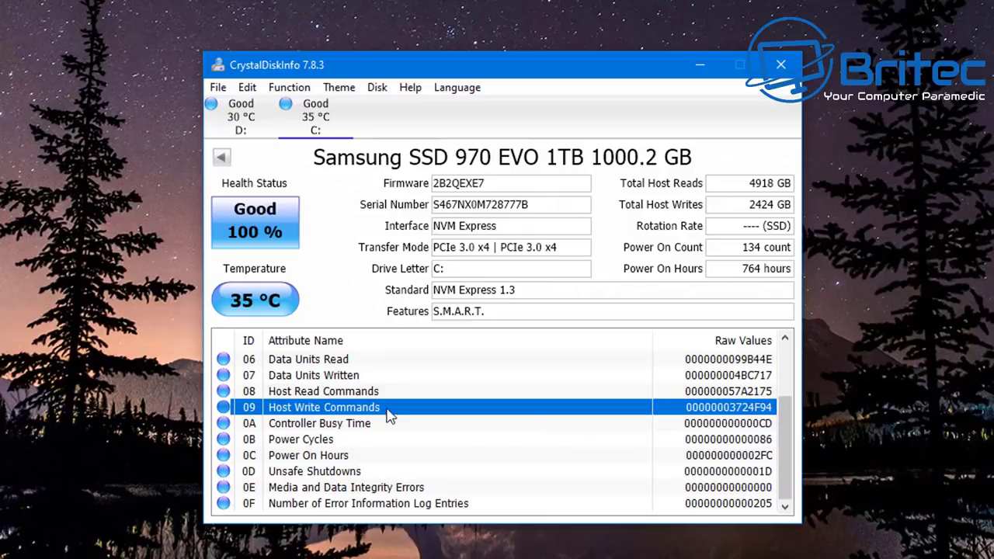
click(338, 376)
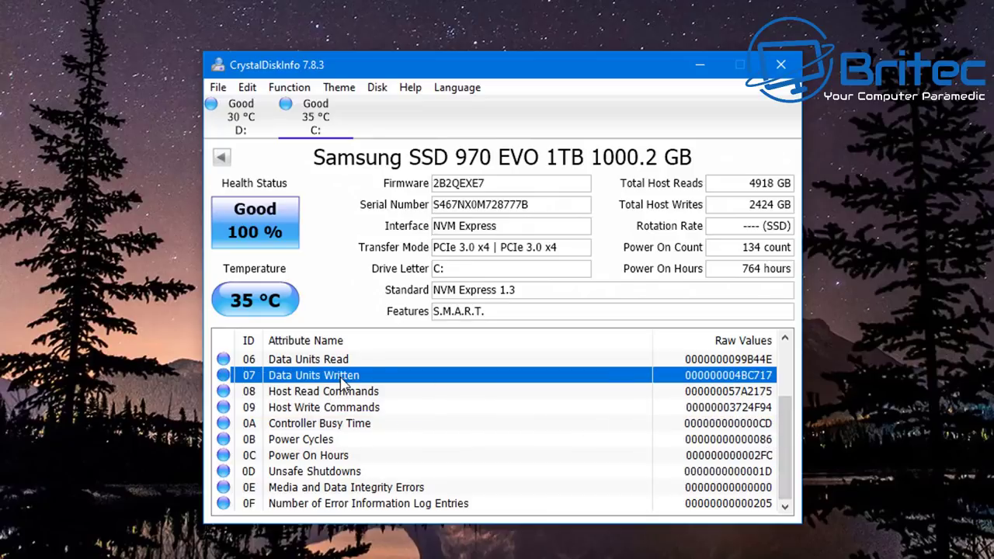
click(328, 361)
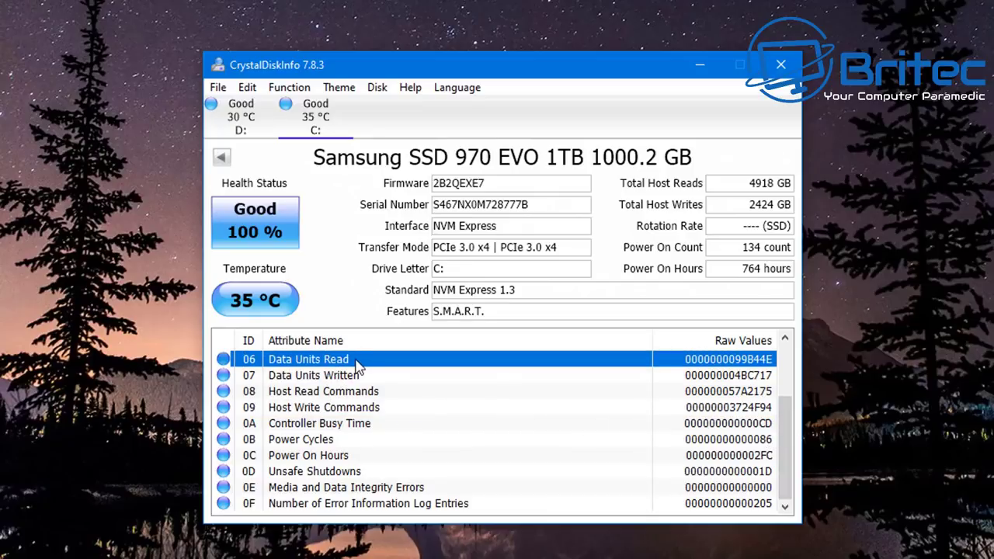
drag(786, 415, 792, 365)
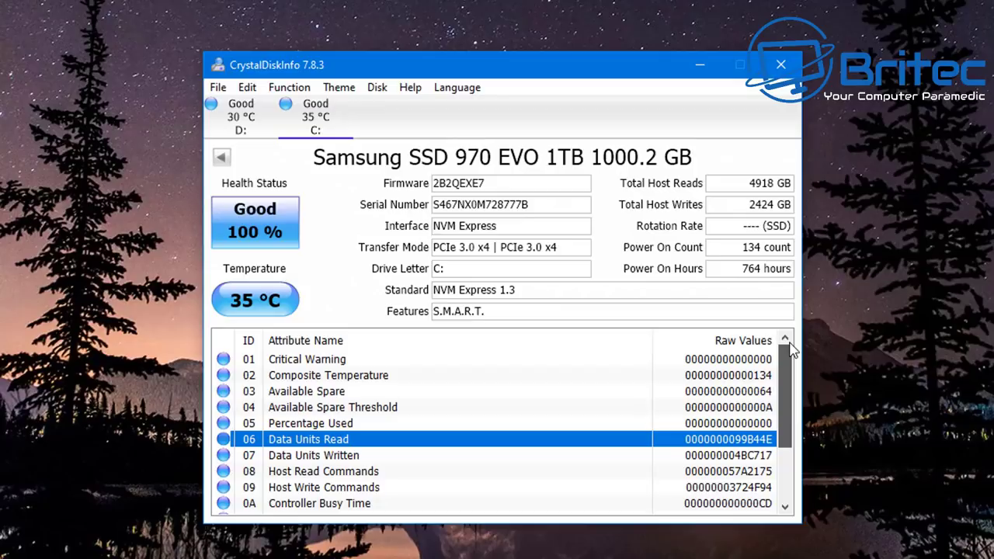
click(321, 361)
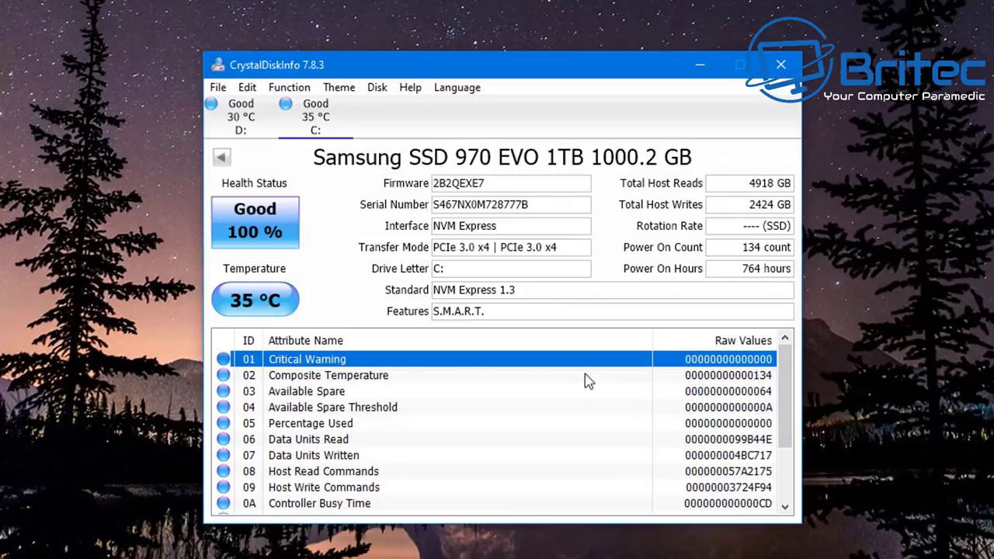
drag(790, 397, 793, 449)
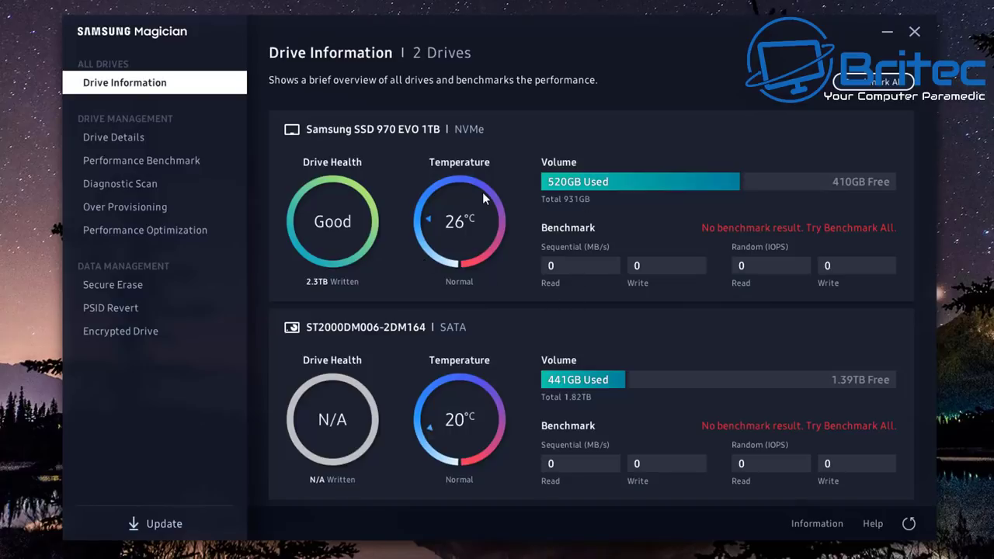
- In Samsung Magician, view the drive details and the Diagnostic Scan page for the Samsung SSD 970 EVO 1TB
click(119, 138)
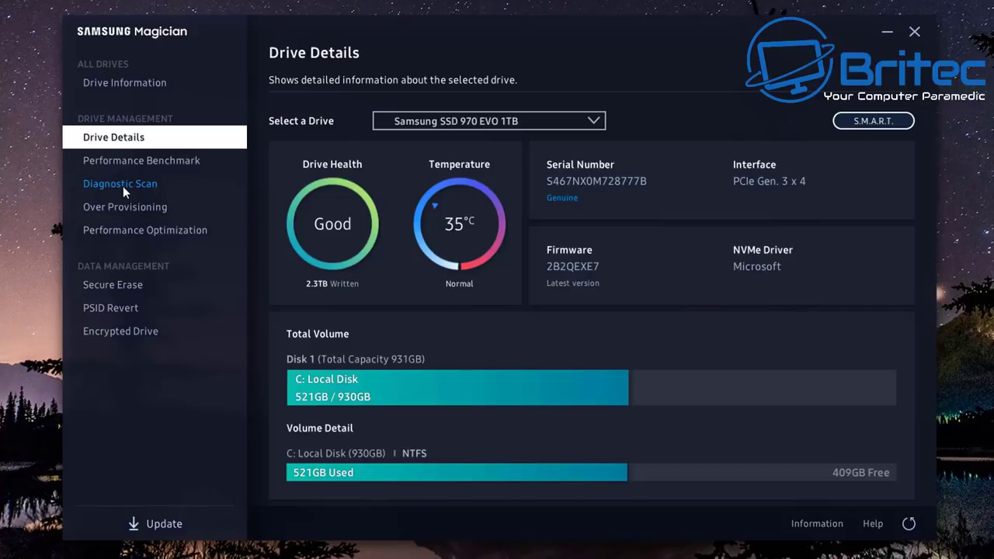
click(123, 186)
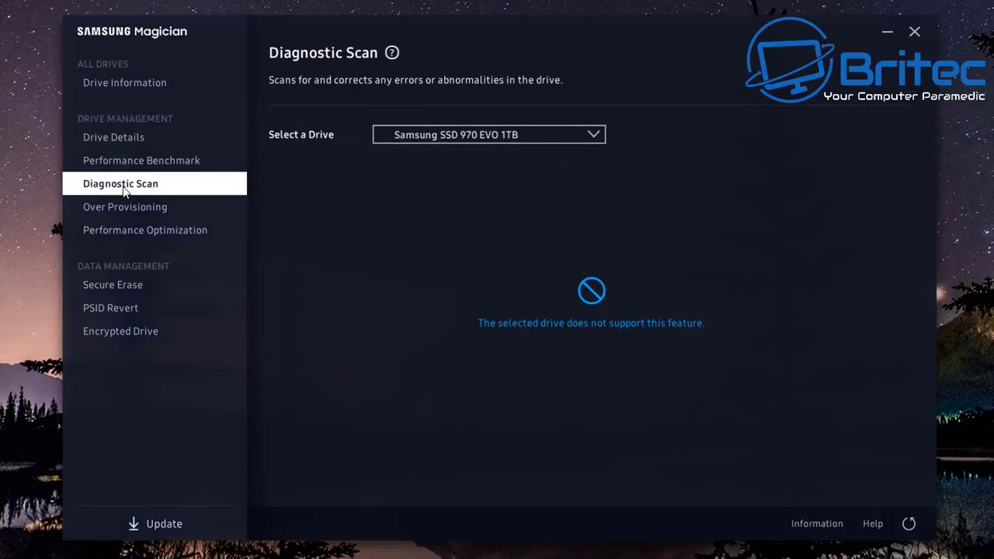
- View the Performance Optimization page, run a performance benchmark on the Samsung SSD 970 EVO 1TB, and close Samsung Magician
click(110, 233)
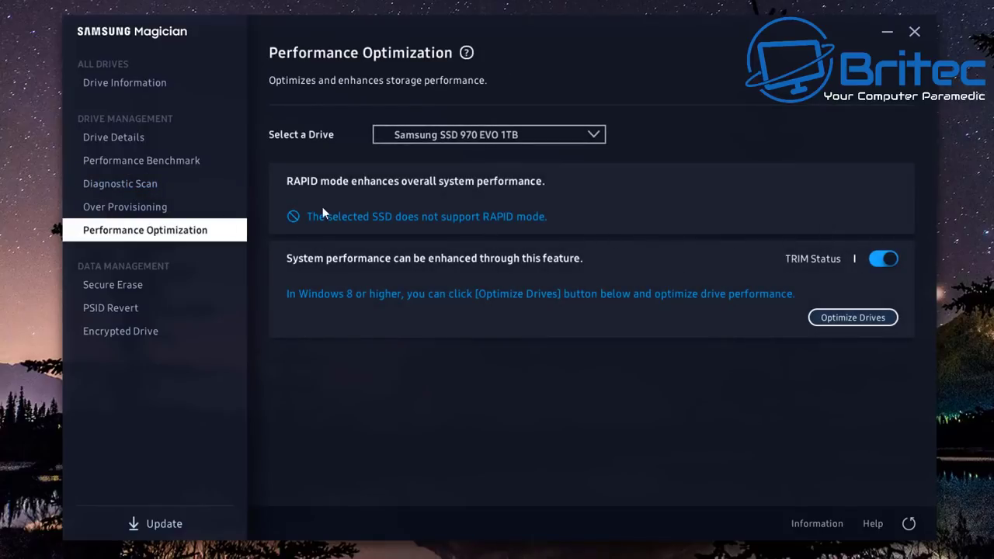
click(120, 164)
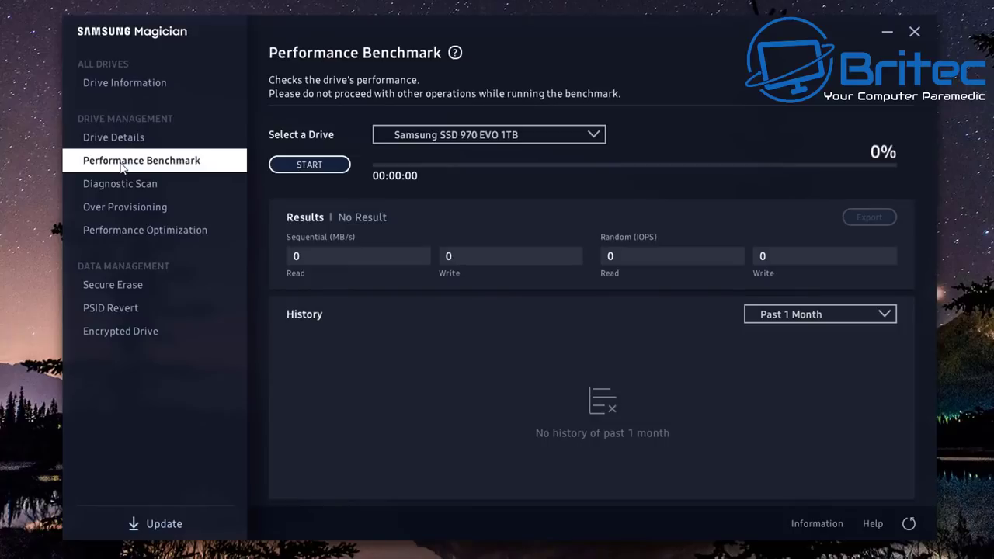
click(305, 166)
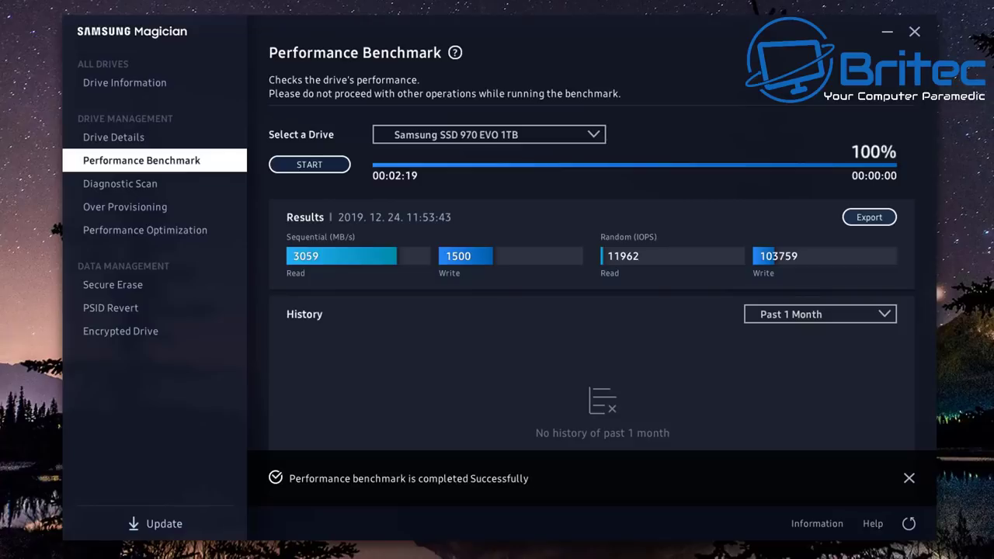
click(914, 32)
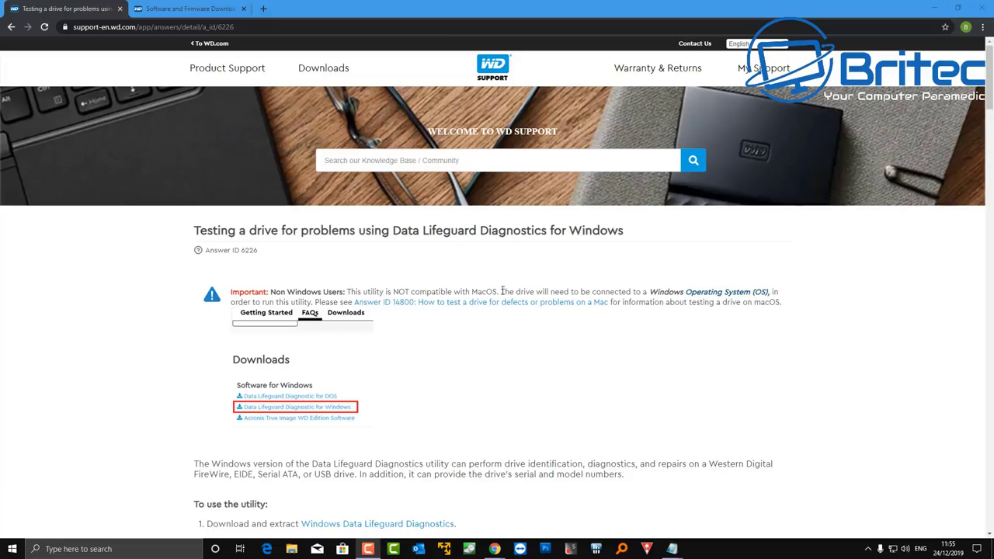
- From the WD Support site, download Data Lifeguard Diagnostic for Windows and open the downloaded WinDlg_v1_36.zip
click(403, 527)
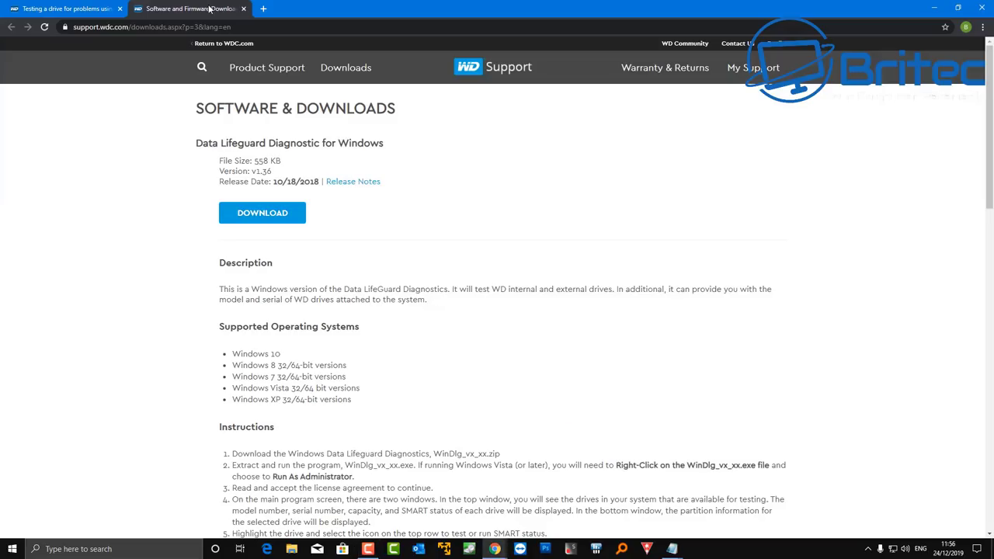
click(259, 221)
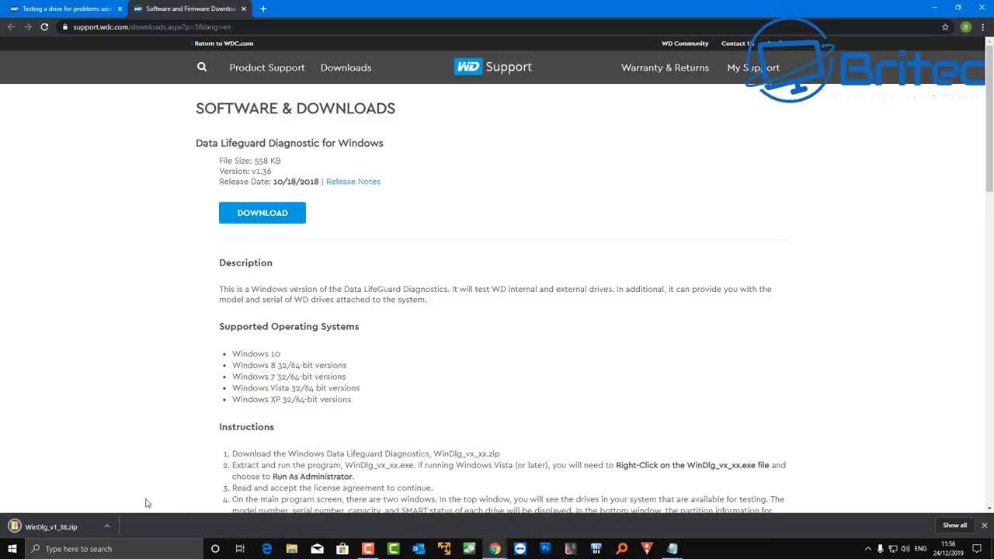
click(61, 529)
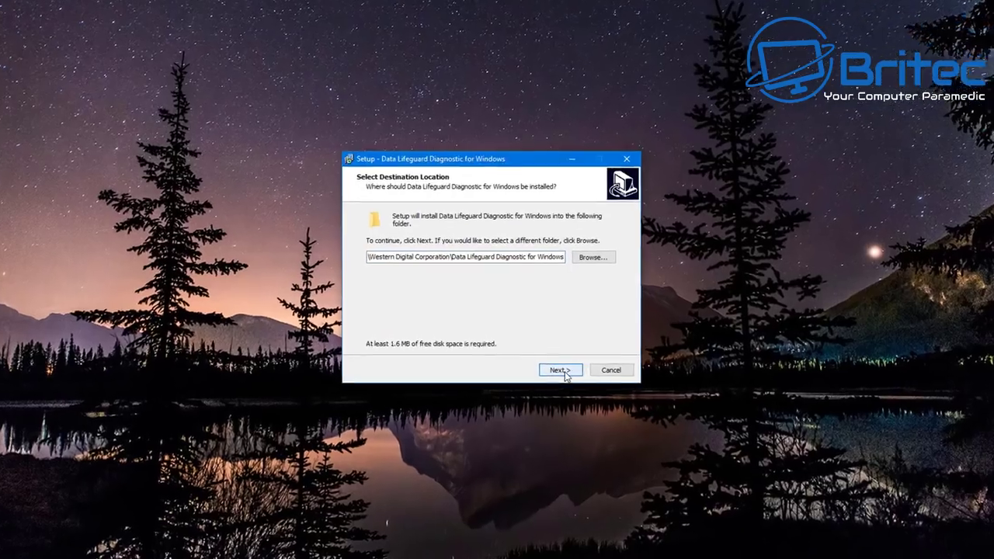
- Install Data Lifeguard Diagnostic for Windows in the default folder with a desktop shortcut
click(554, 357)
click(598, 456)
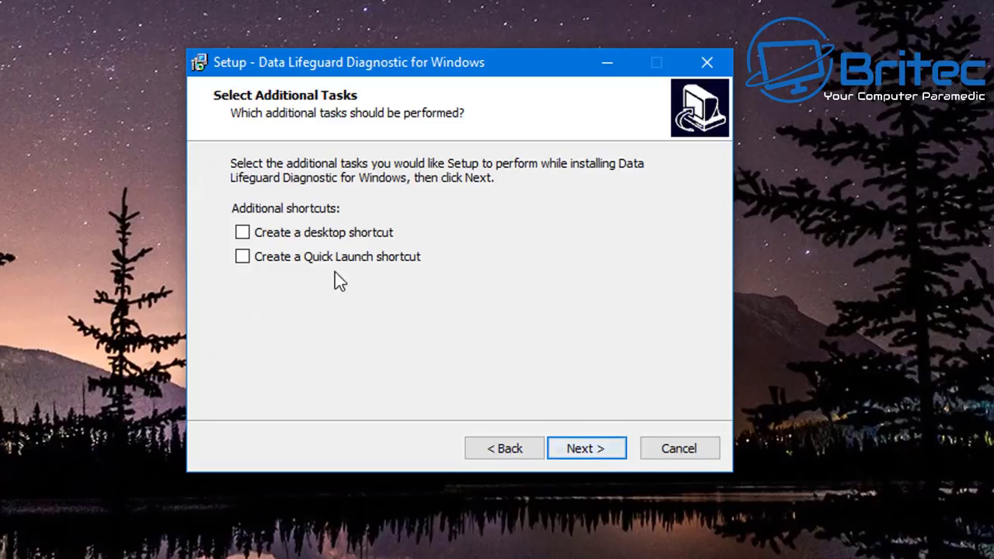
click(327, 232)
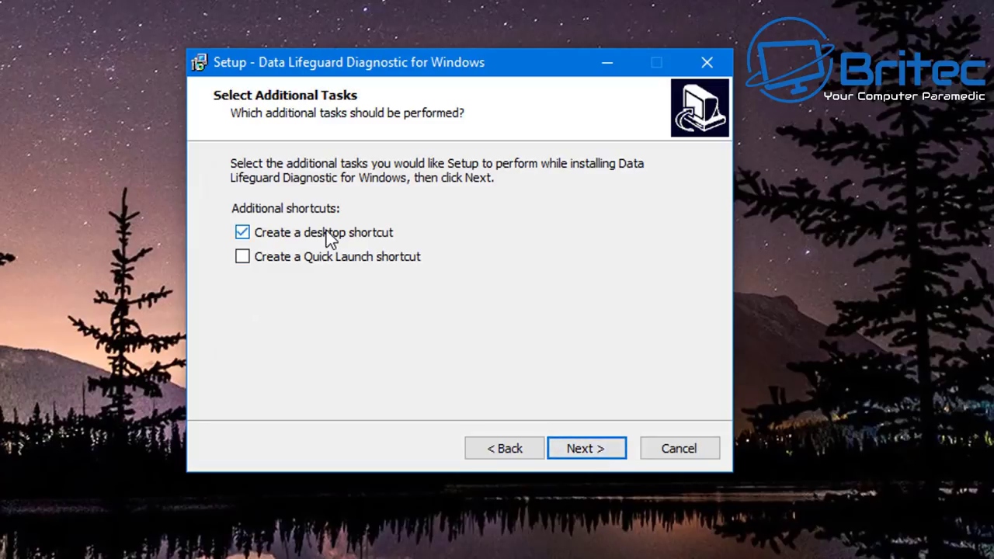
click(598, 445)
click(592, 445)
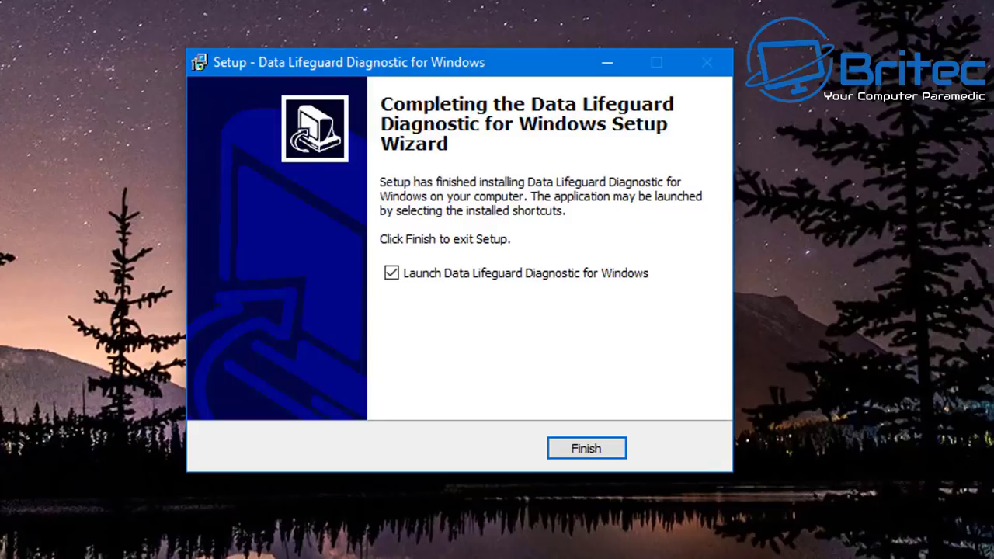
- Finish the setup, launching Data Lifeguard Diagnostic, and accept its License Agreement
click(576, 452)
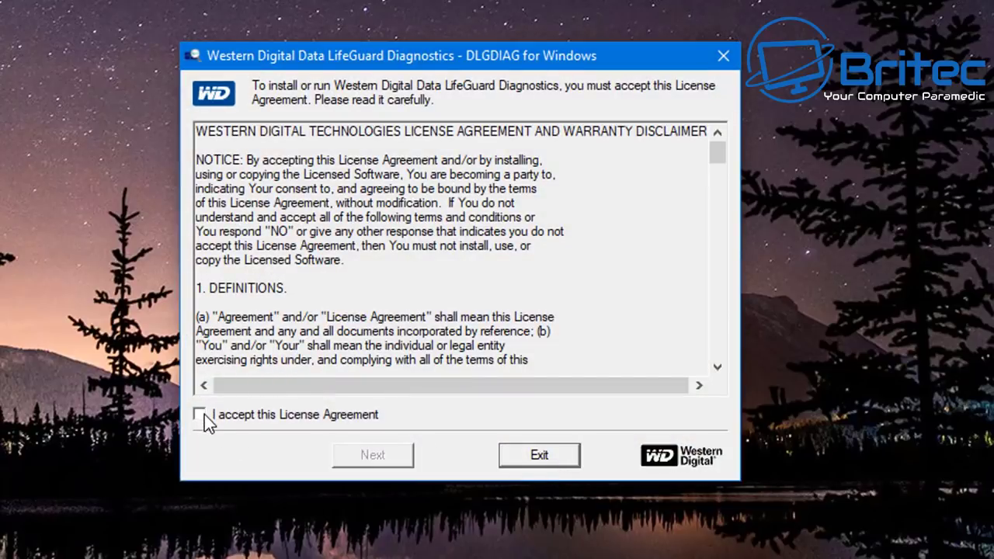
click(203, 415)
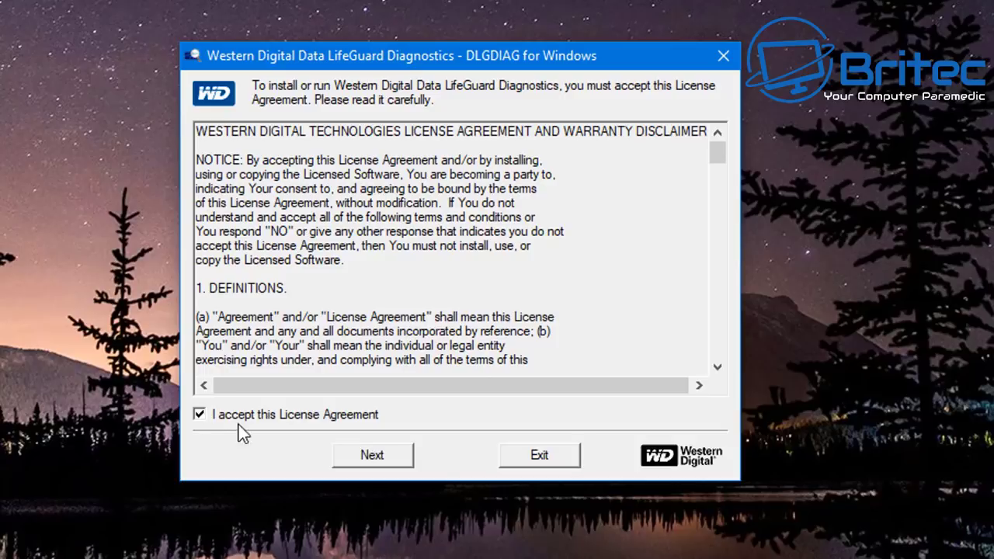
click(377, 456)
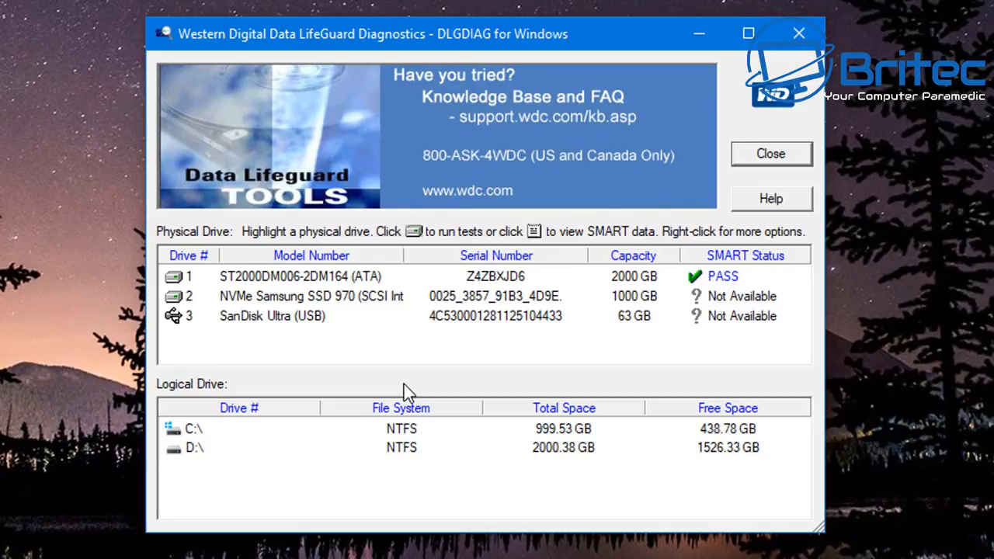
- Check the SMART status of the NVMe Samsung SSD 970 and the ST2000DM006-2DM164 drive in the physical drive list
click(318, 300)
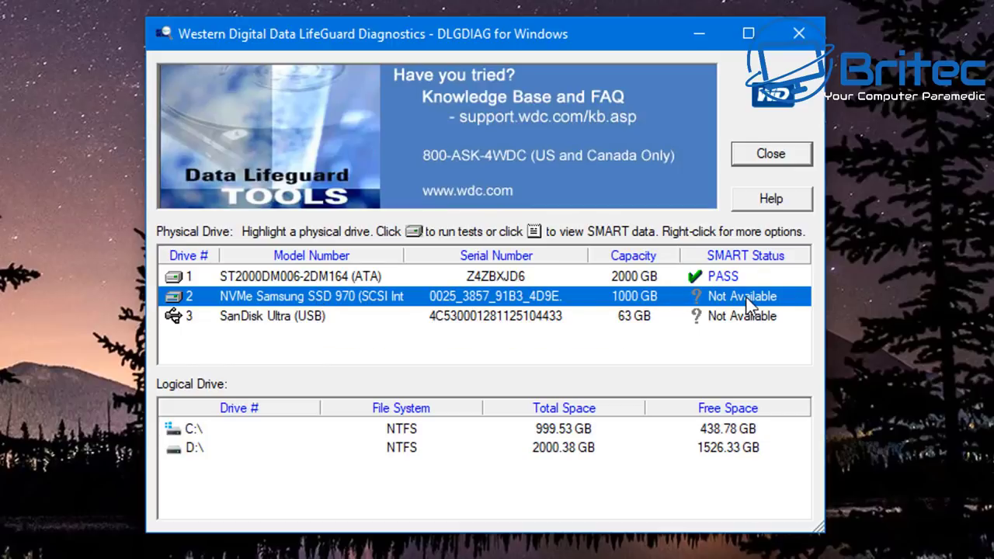
mouse_move(747, 304)
click(353, 278)
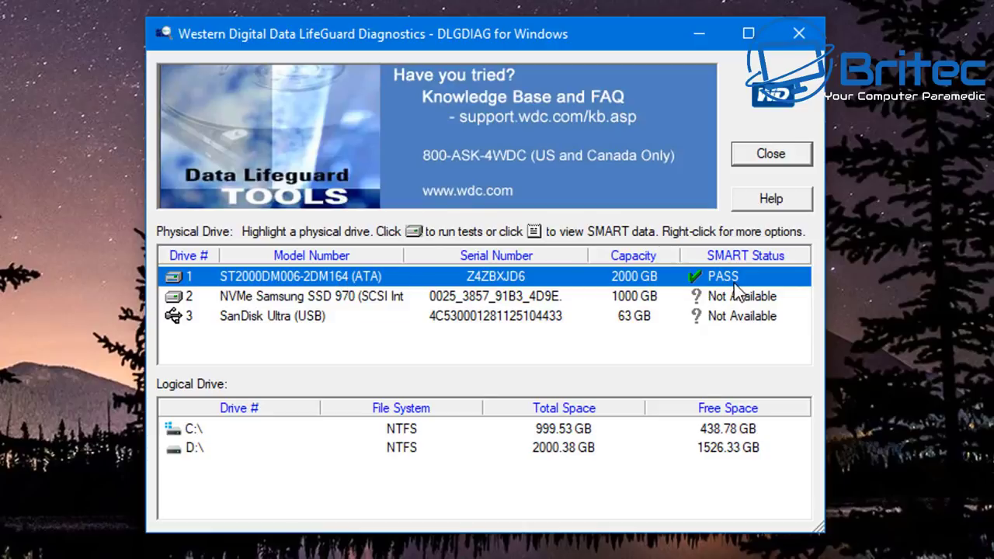
mouse_move(679, 287)
- Open the SMART data of the ST2000DM006-2DM164 drive, read through all its attributes, and close the information
mouse_move(310, 277)
click(536, 232)
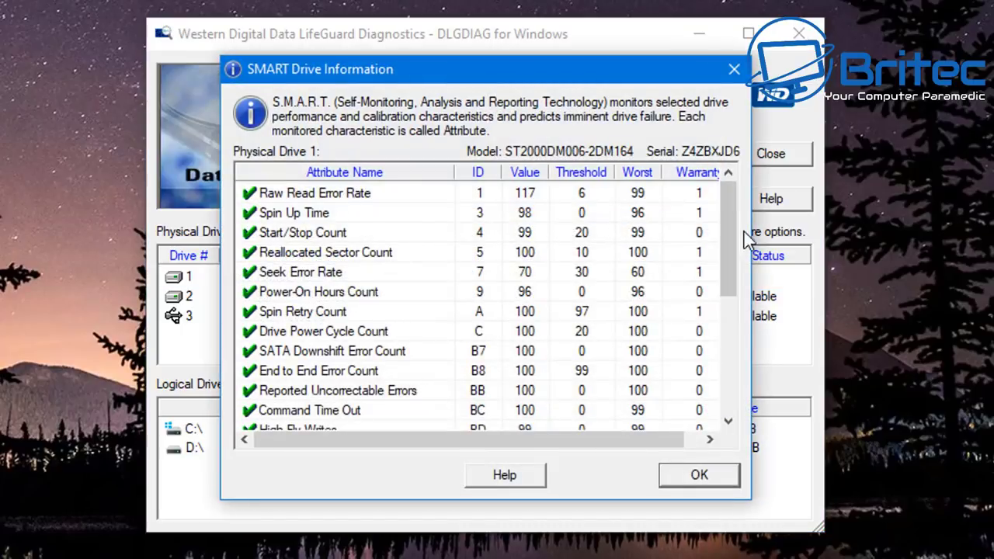
drag(731, 211, 722, 244)
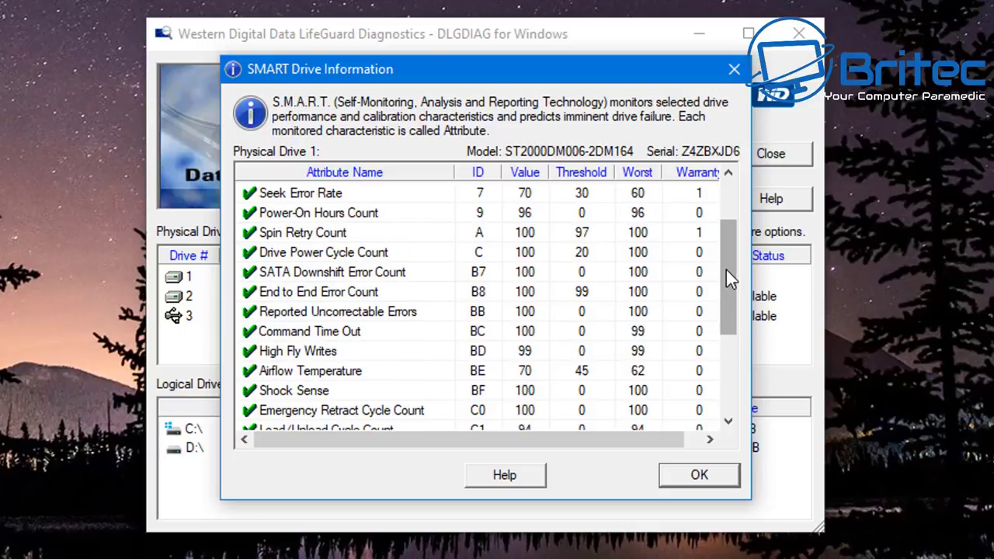
drag(726, 272, 716, 412)
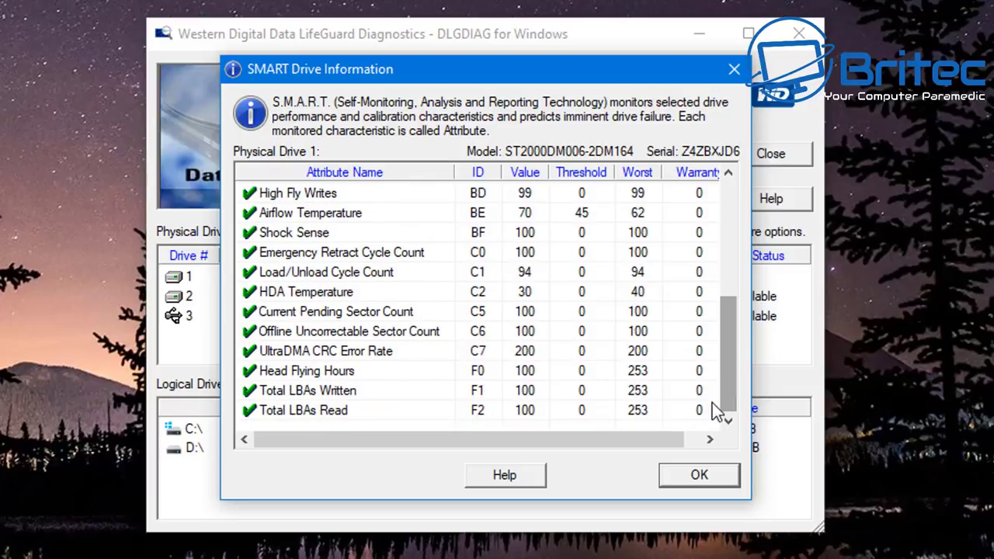
click(684, 476)
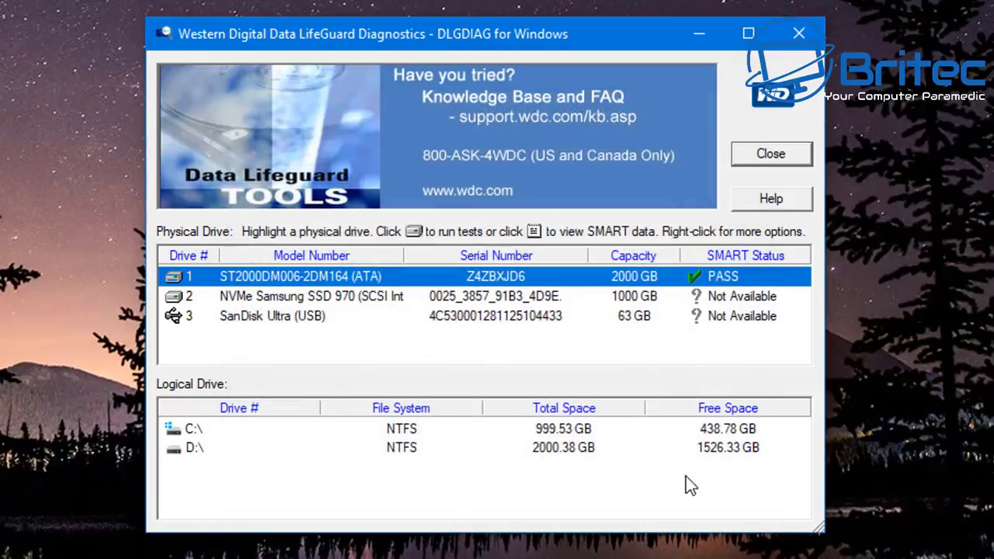
- Try to view the SMART data of the NVMe Samsung SSD 970
click(422, 296)
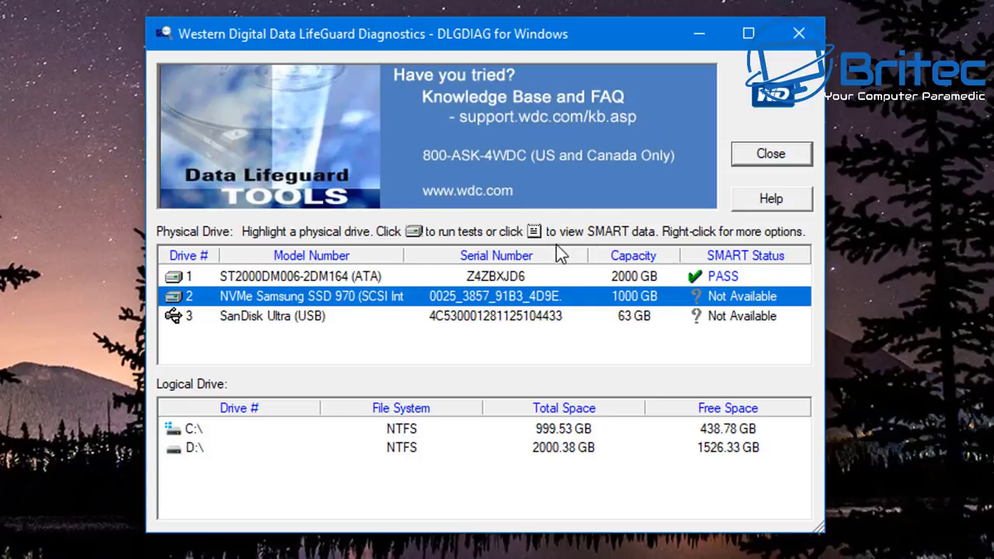
click(534, 231)
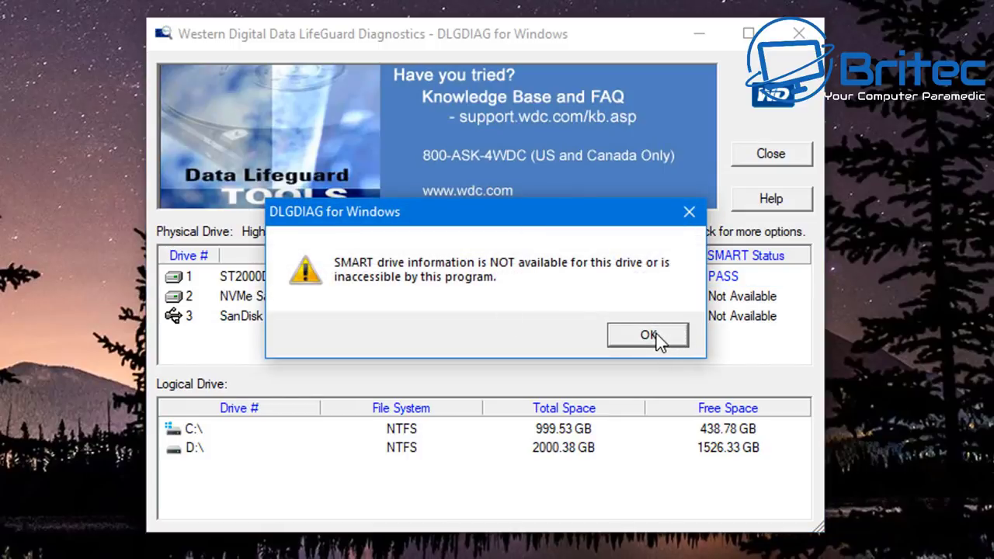
click(652, 337)
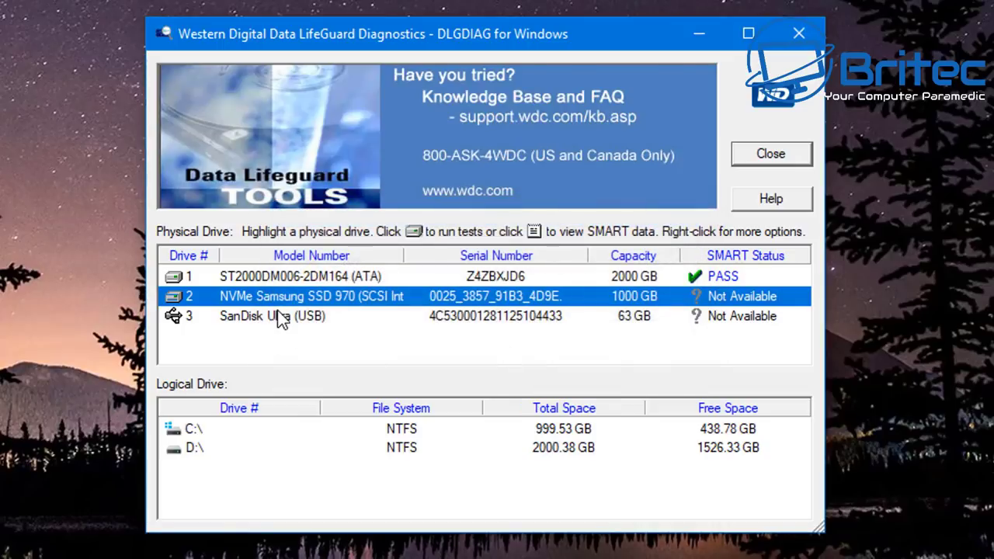
- Run a QUICK TEST on the ST2000DM006-2DM164 drive and close the test window once it completes
click(342, 277)
click(415, 232)
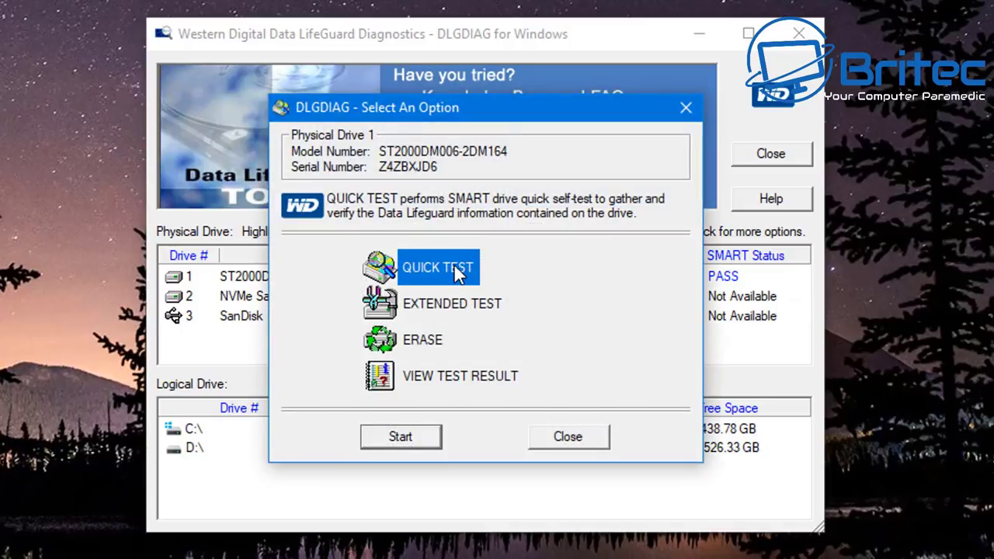
click(407, 429)
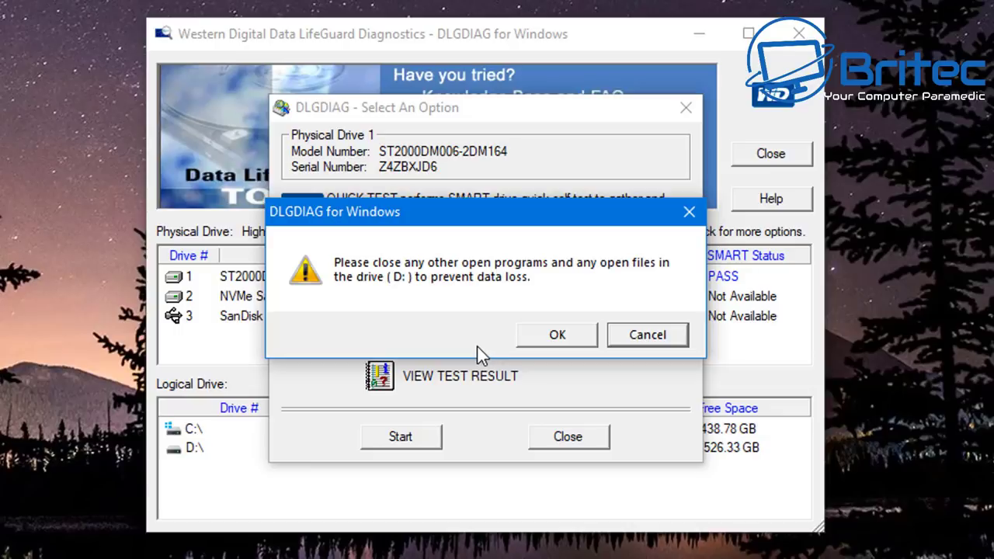
click(550, 337)
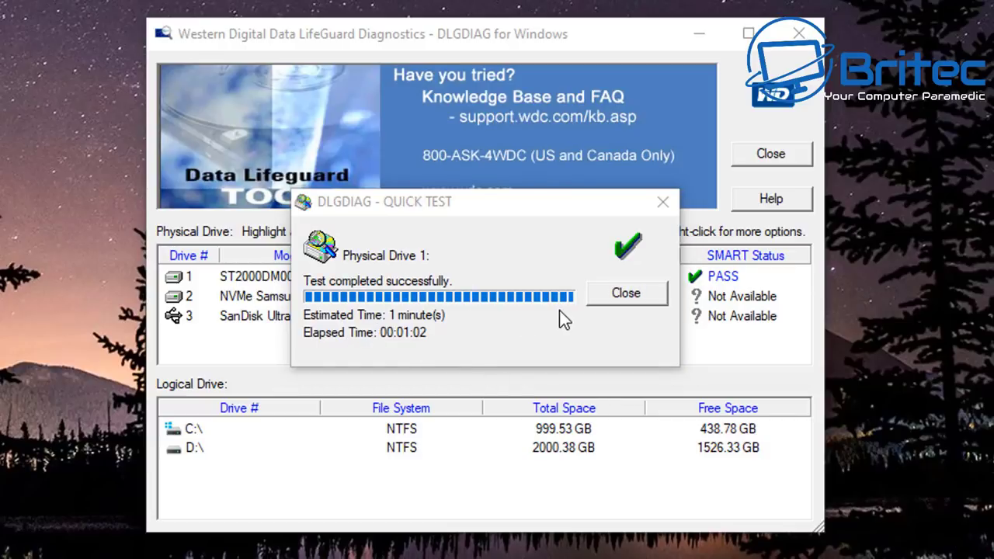
click(633, 295)
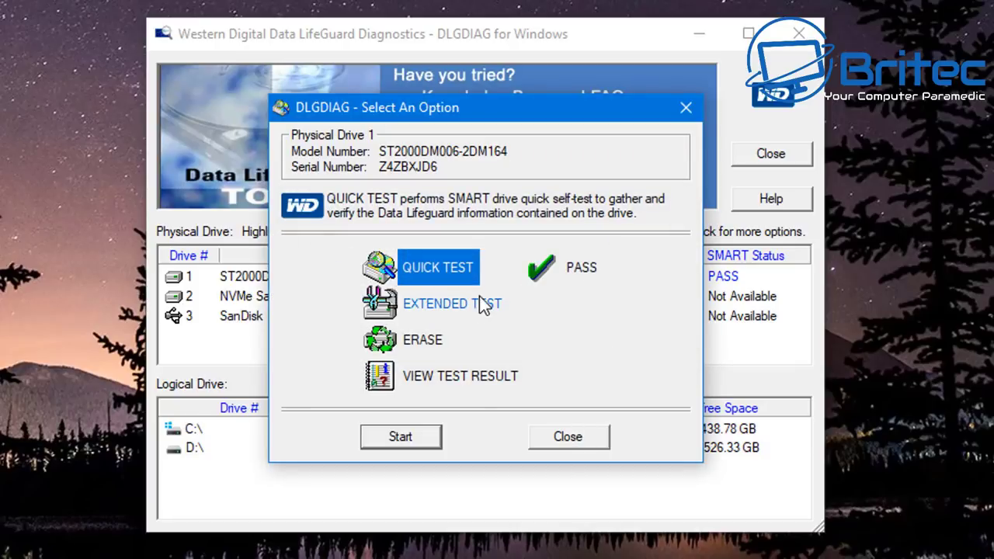
- View the test result for the ST2000DM006-2DM164 drive and close Data LifeGuard Diagnostics
click(502, 379)
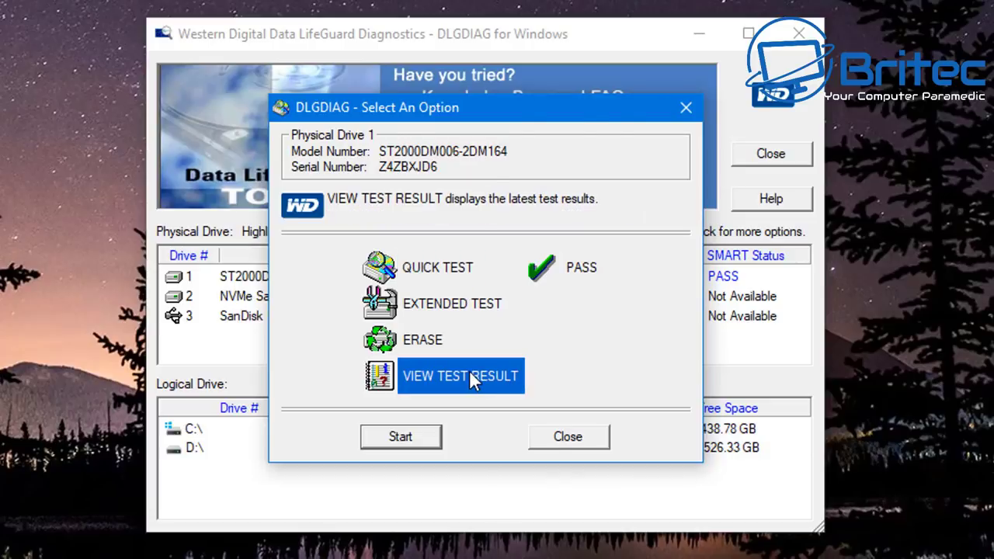
double_click(469, 370)
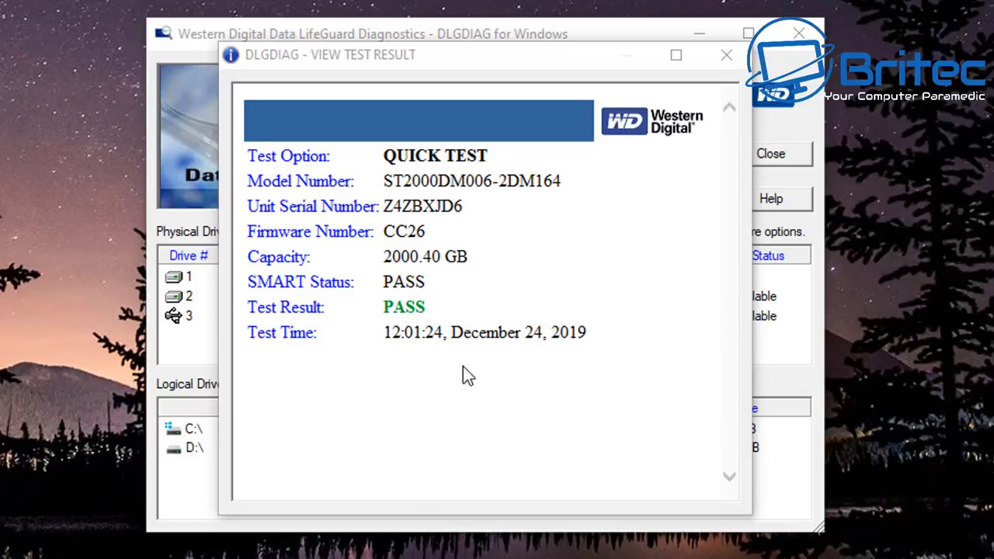
click(726, 54)
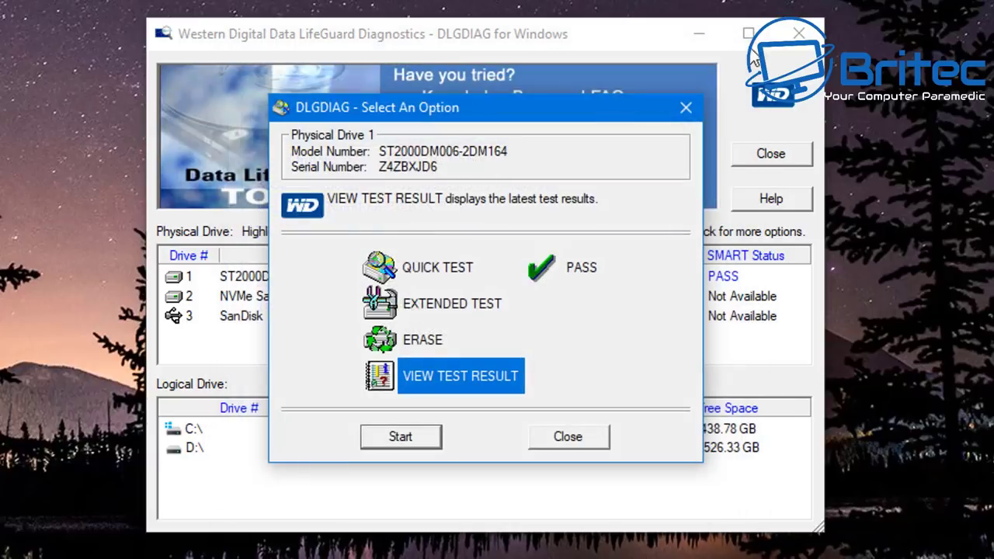
click(568, 437)
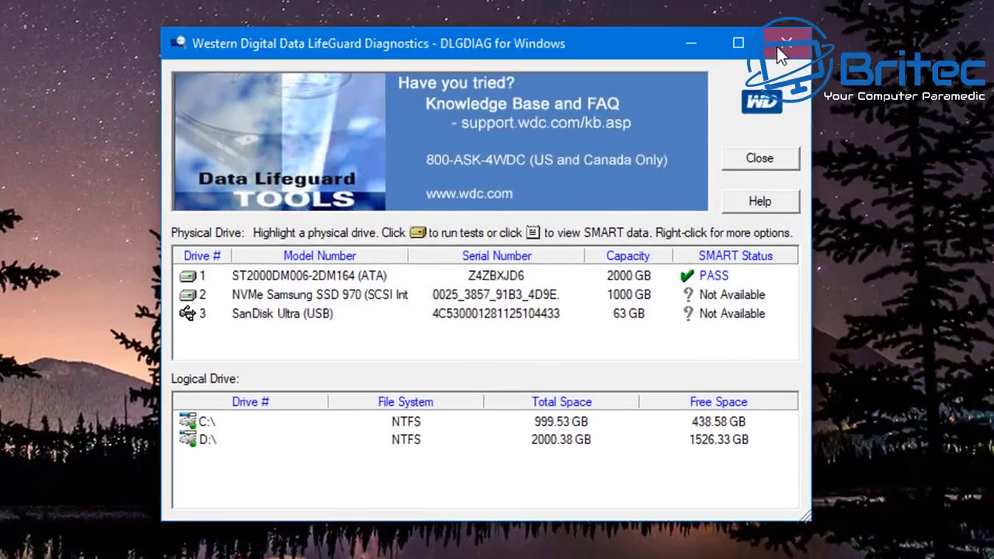
click(780, 52)
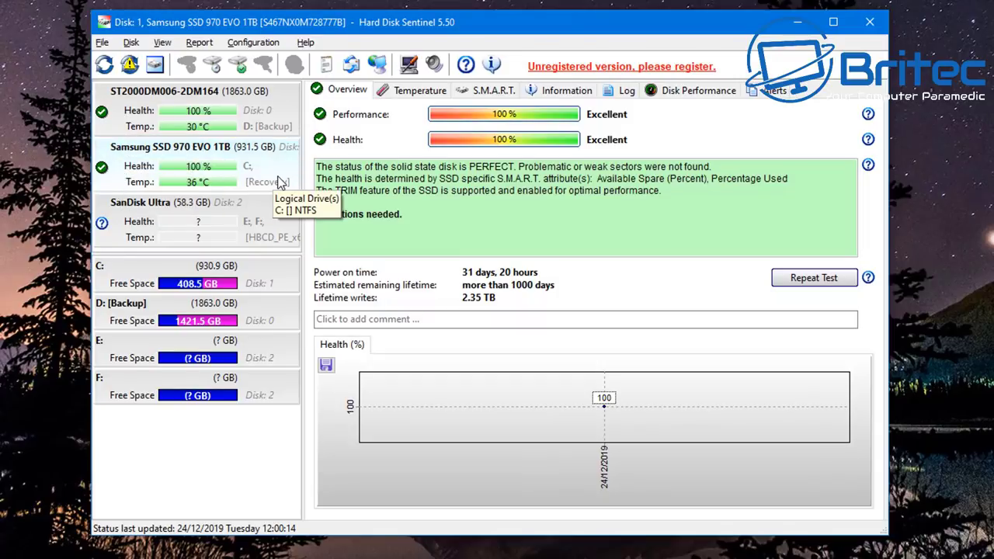
- In Hard Disk Sentinel, view the ST2000DM006-2DM164 overview and the Samsung SSD 970 EVO 1TB's overview, S.M.A.R.T. attributes and disk performance
click(133, 111)
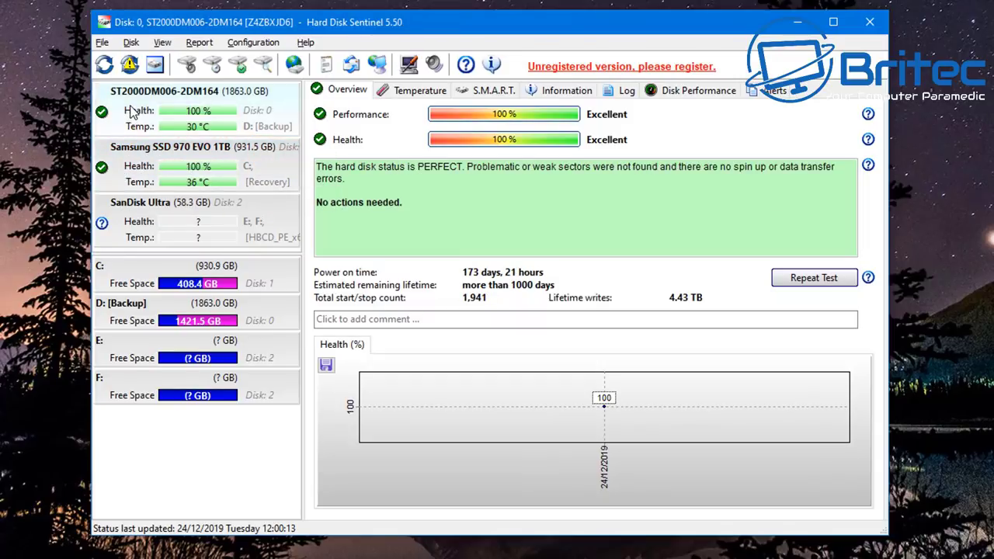
click(122, 168)
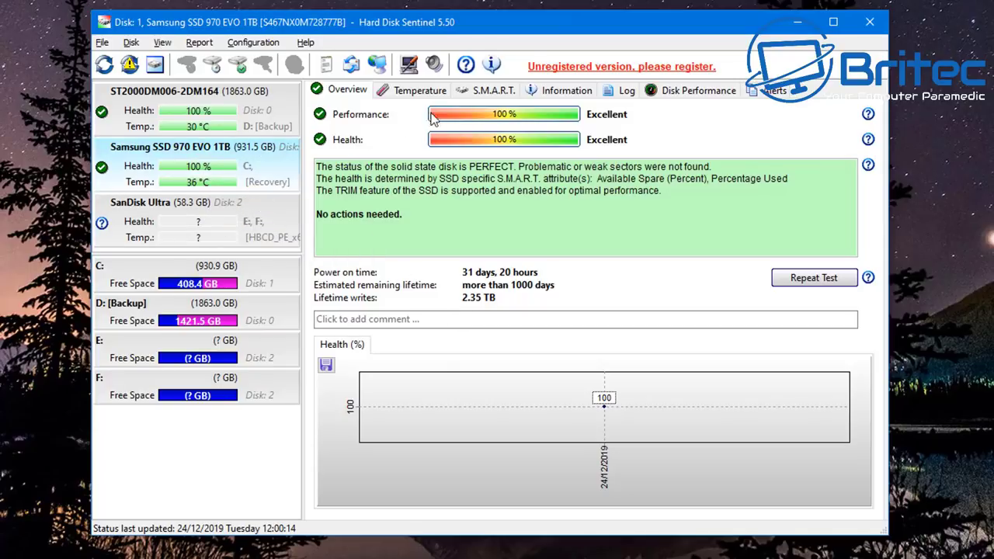
click(476, 93)
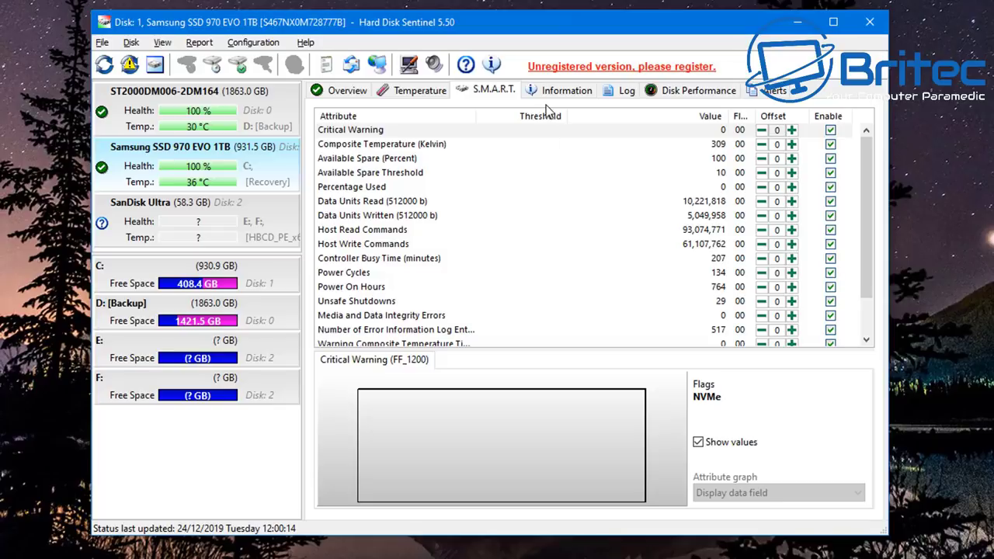
click(687, 94)
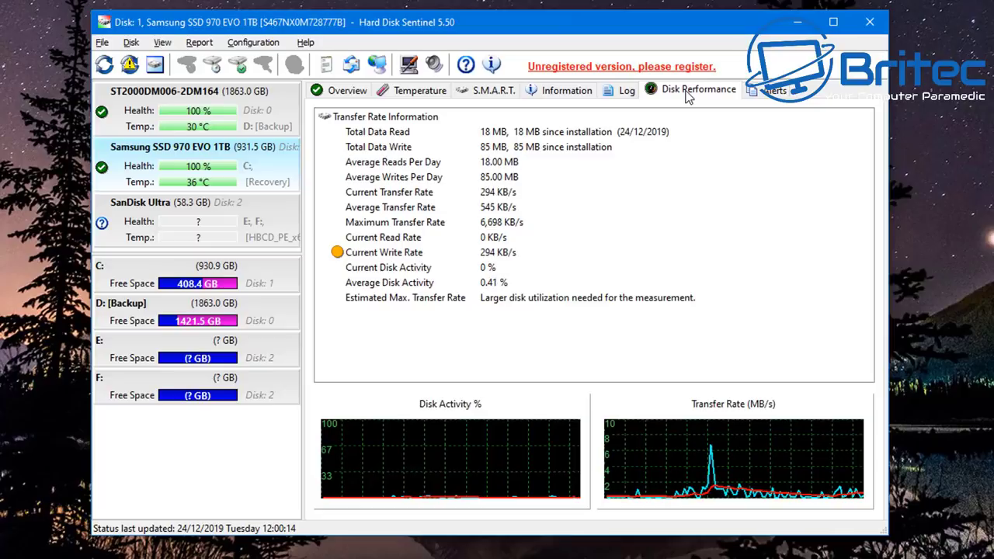
- View the Samsung SSD 970 EVO 1TB's alerts and look through the disk test options, including Short Self-test
click(769, 92)
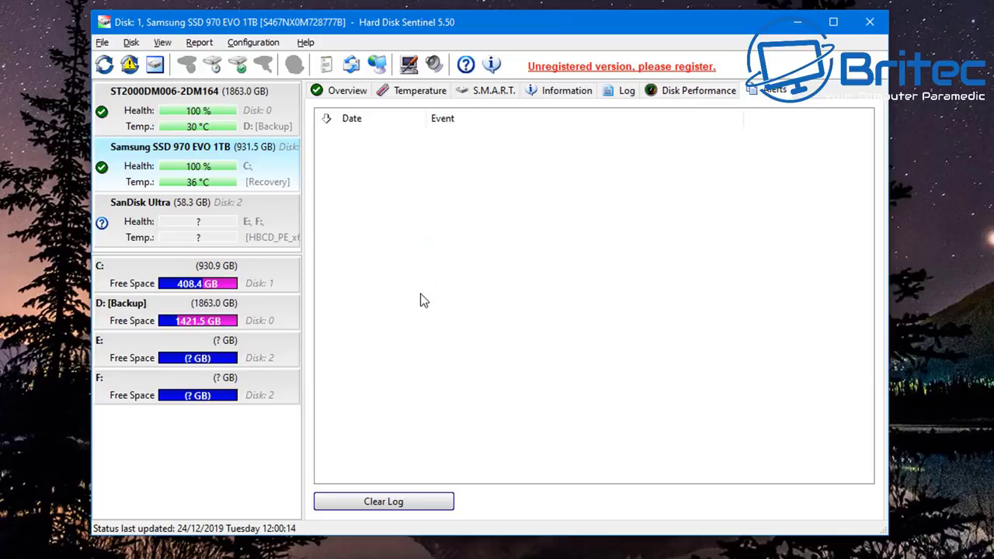
right_click(131, 160)
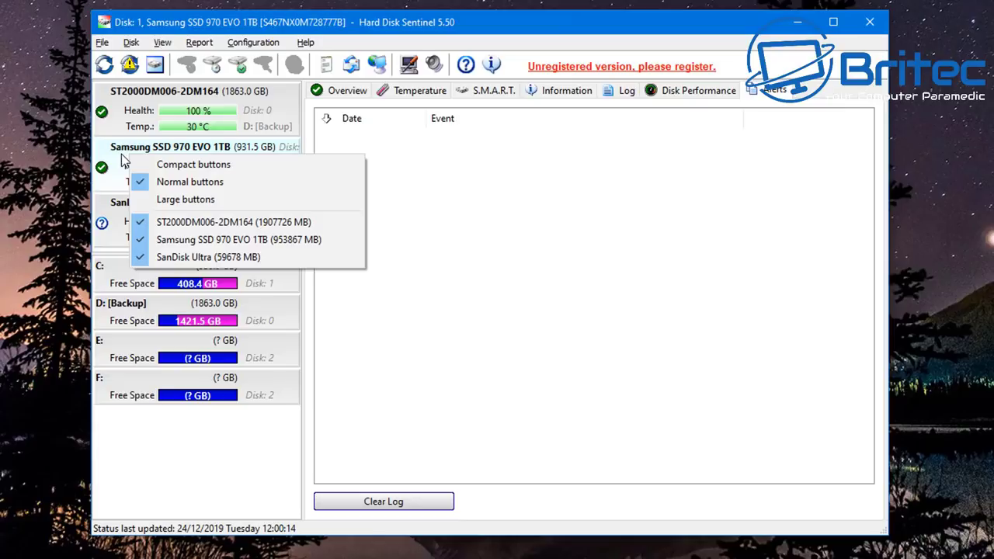
click(121, 159)
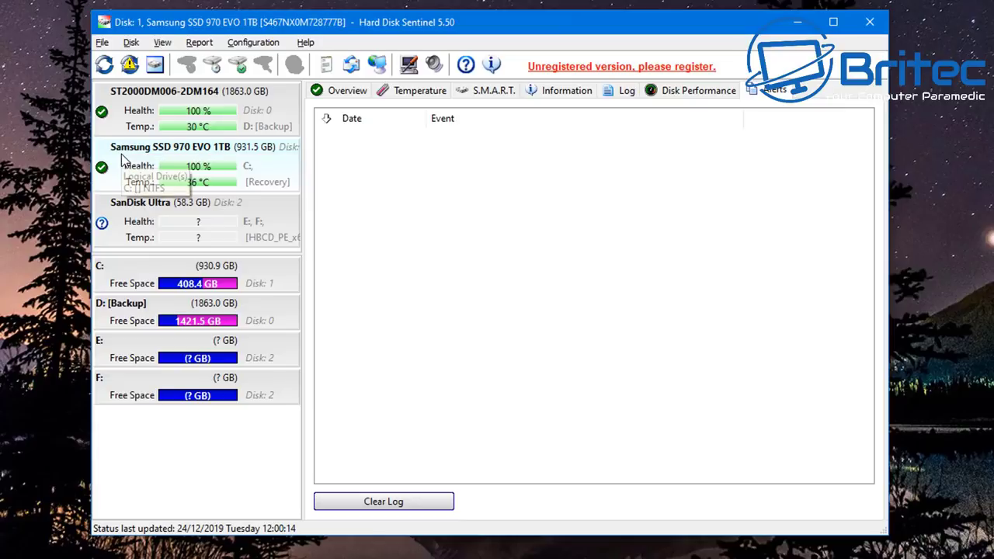
click(131, 43)
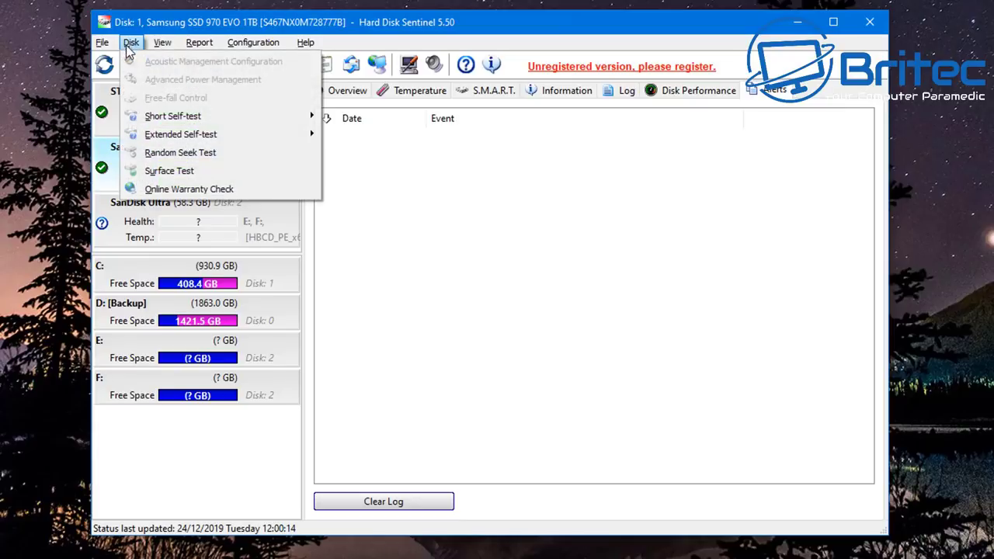
mouse_move(136, 115)
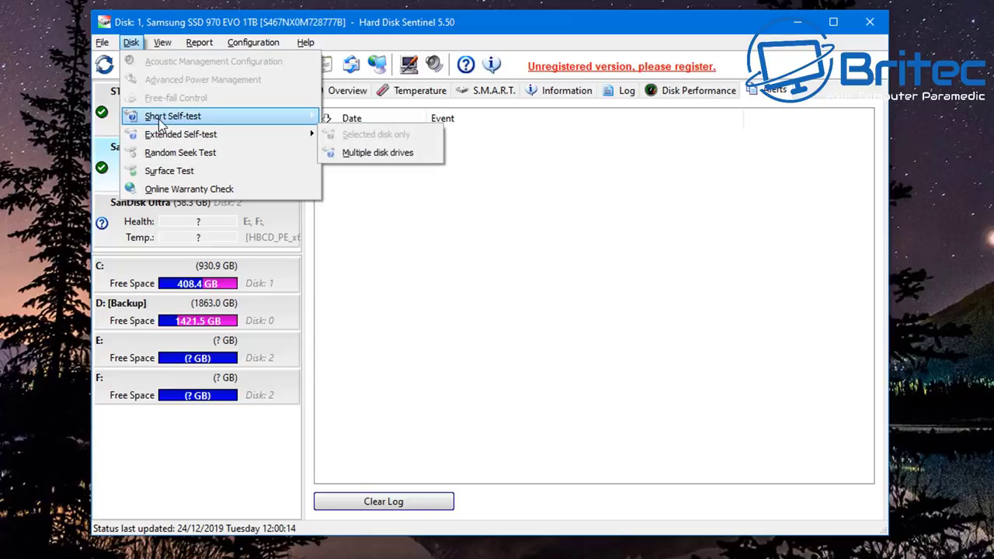
click(397, 240)
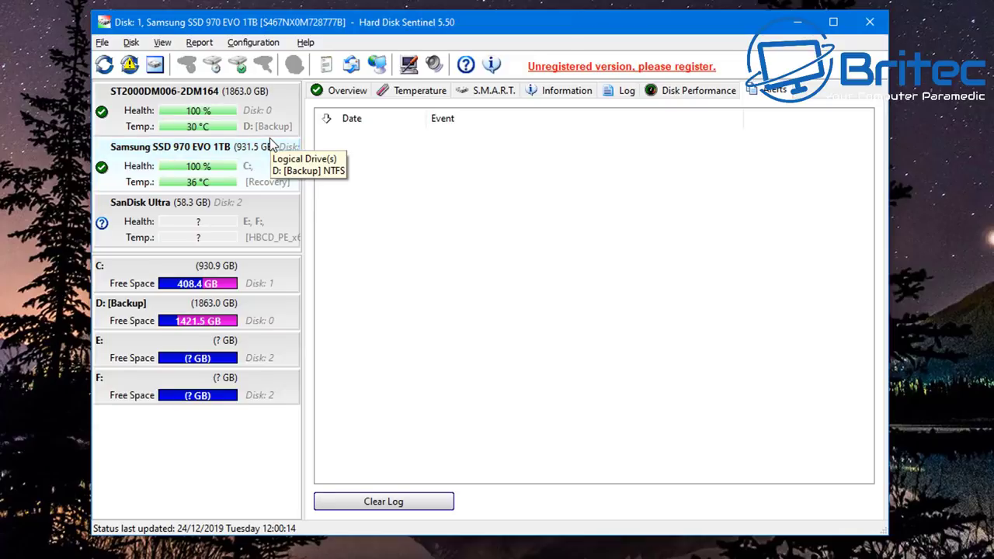
click(239, 67)
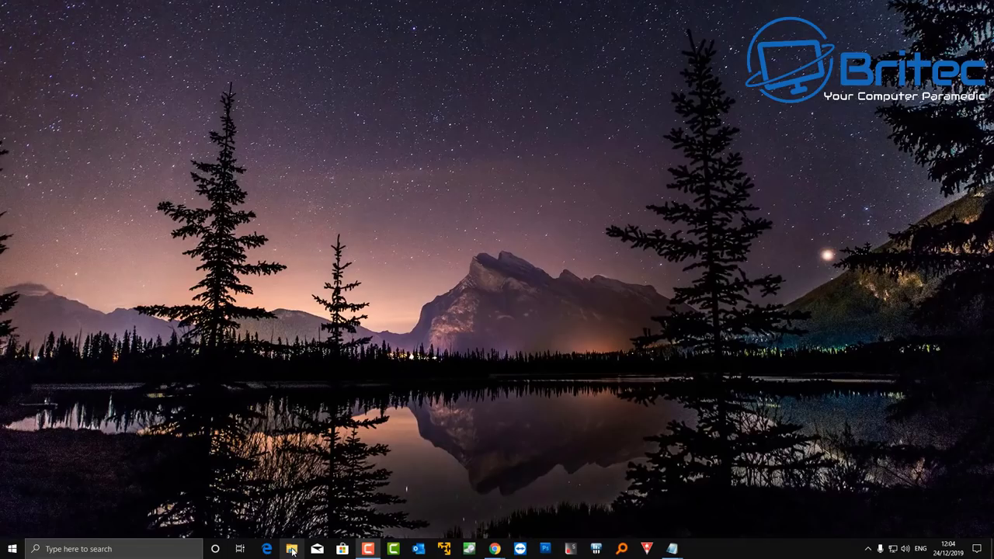
- Switch to File Explorer and open the properties of Local Disk (C:)
click(292, 549)
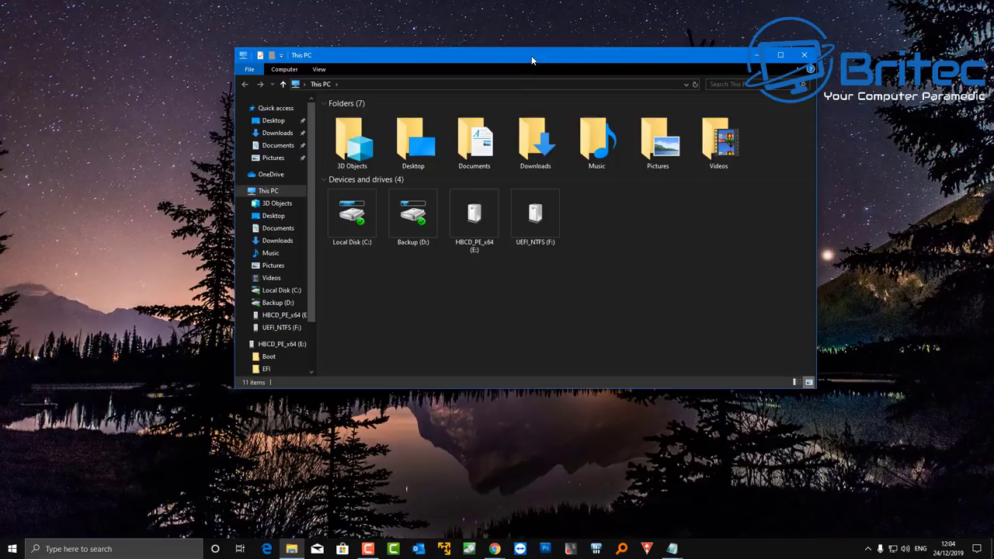
drag(532, 60, 508, 100)
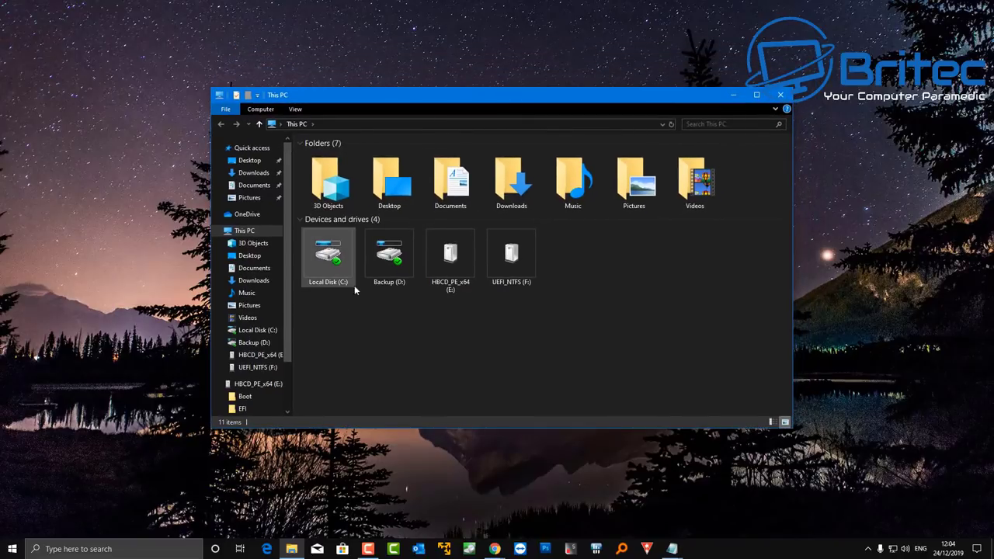
mouse_move(327, 249)
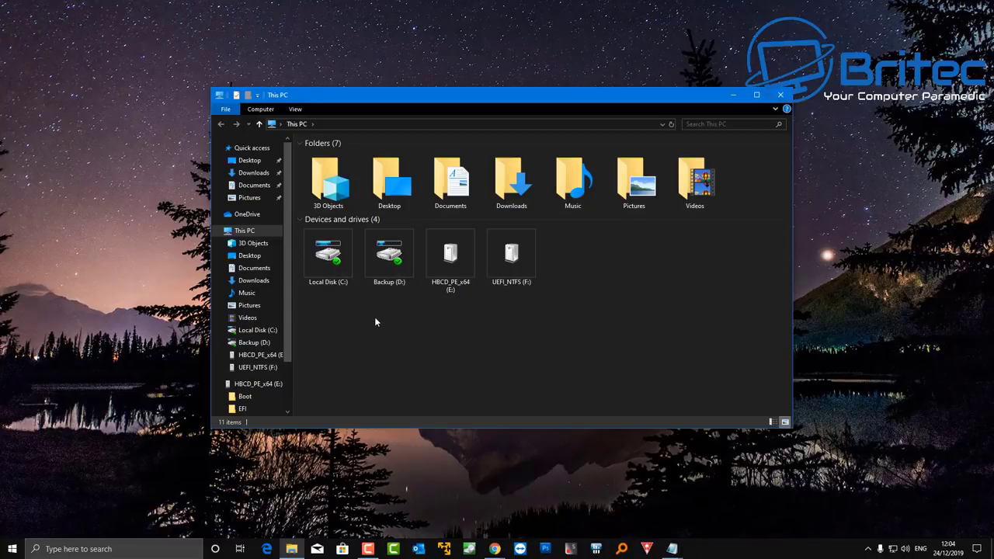
click(325, 259)
right_click(325, 259)
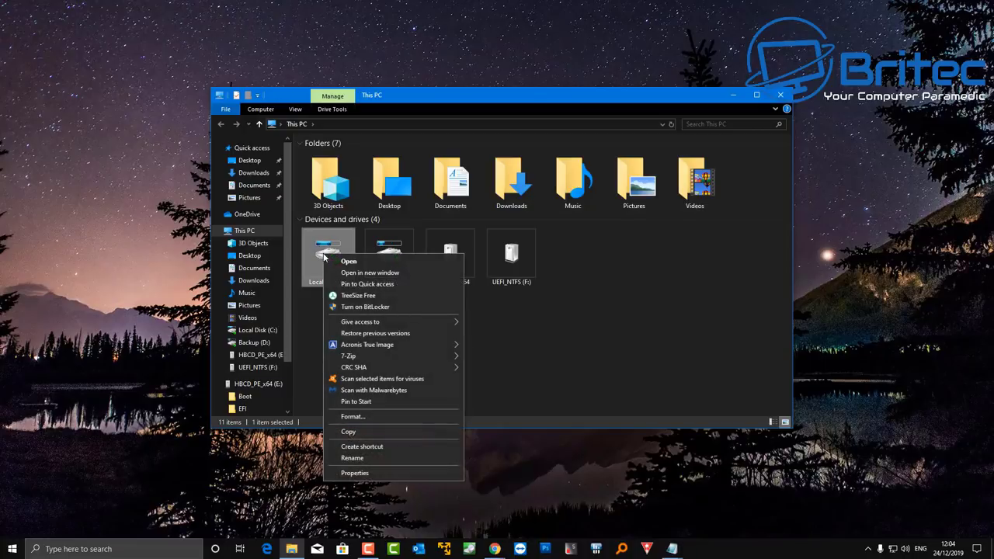
click(361, 474)
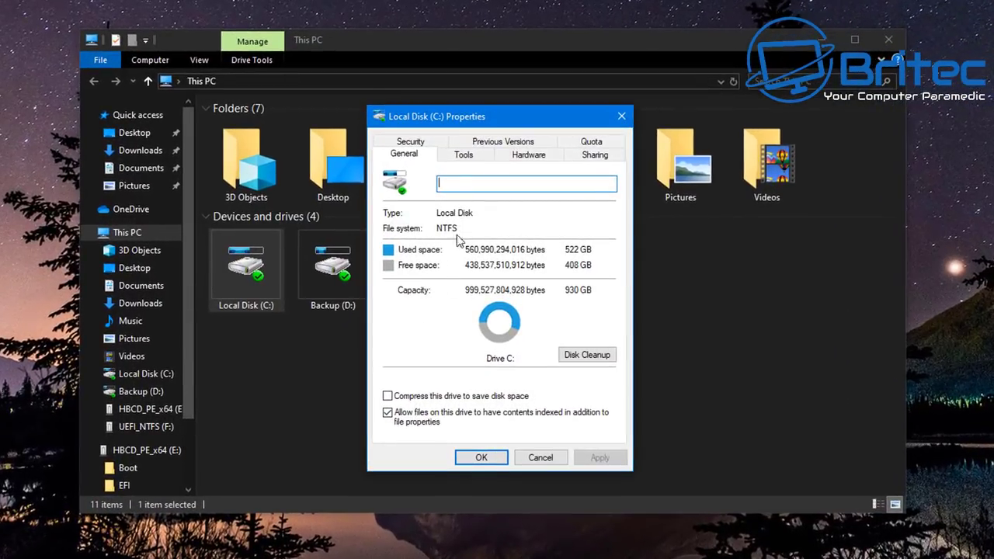
- Run an error-checking scan on Local Disk (C:) from its properties
click(465, 160)
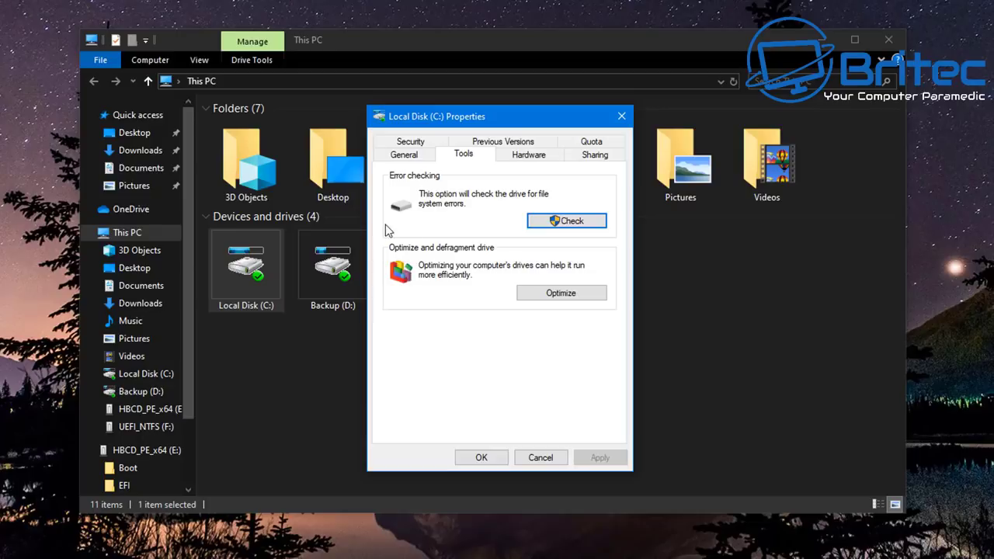
click(584, 225)
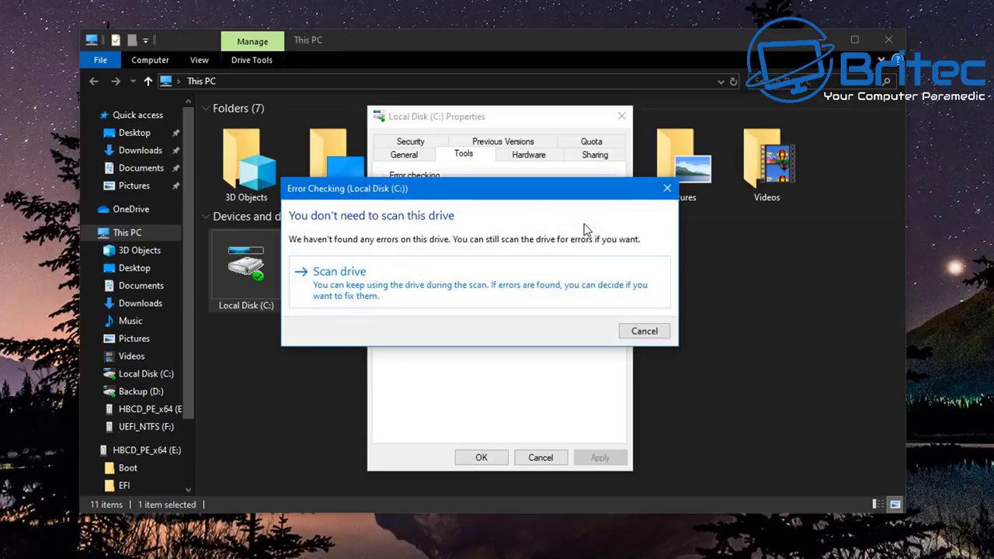
click(393, 283)
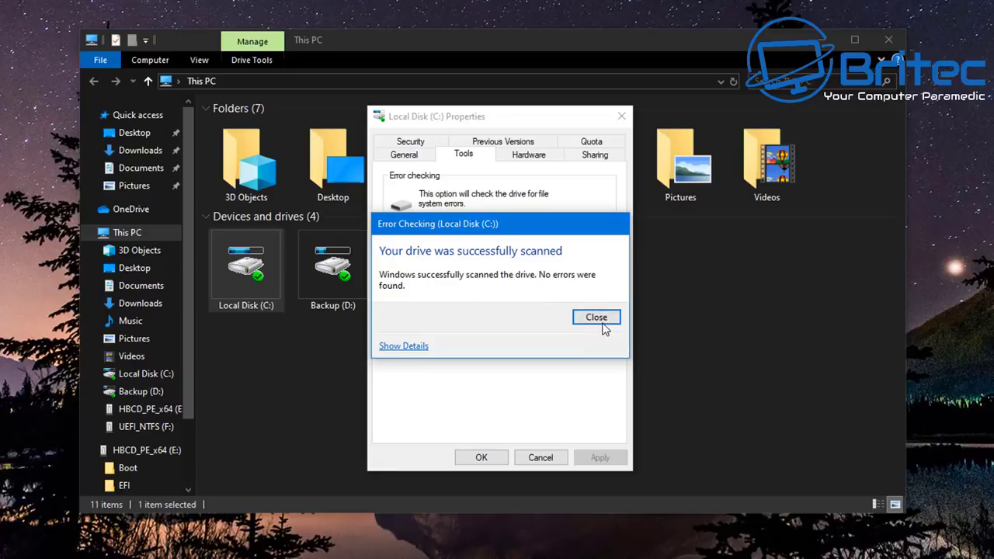
- Read the Chkdsk scan details for C: in Event Viewer and close the scan result and drive properties
click(400, 348)
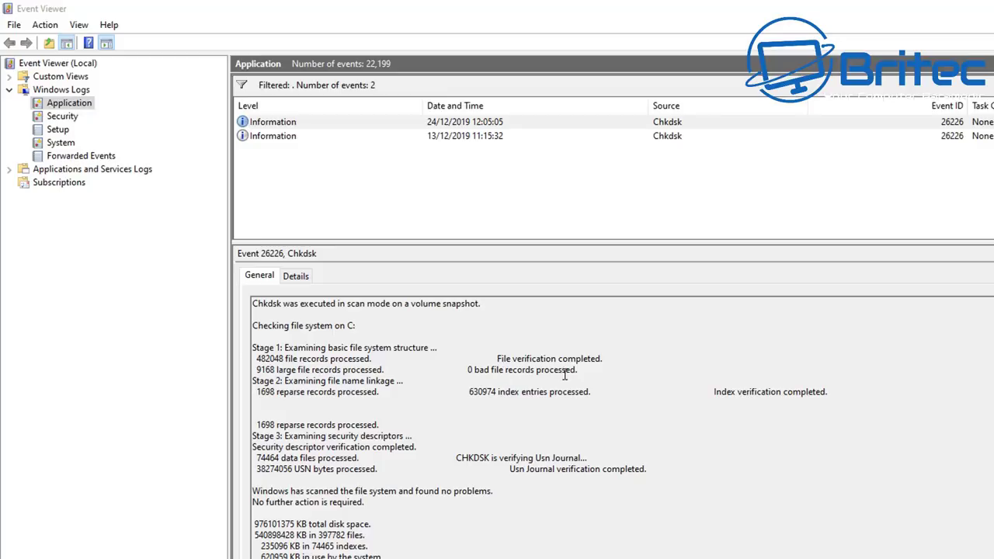
scroll(521, 507, down, 4)
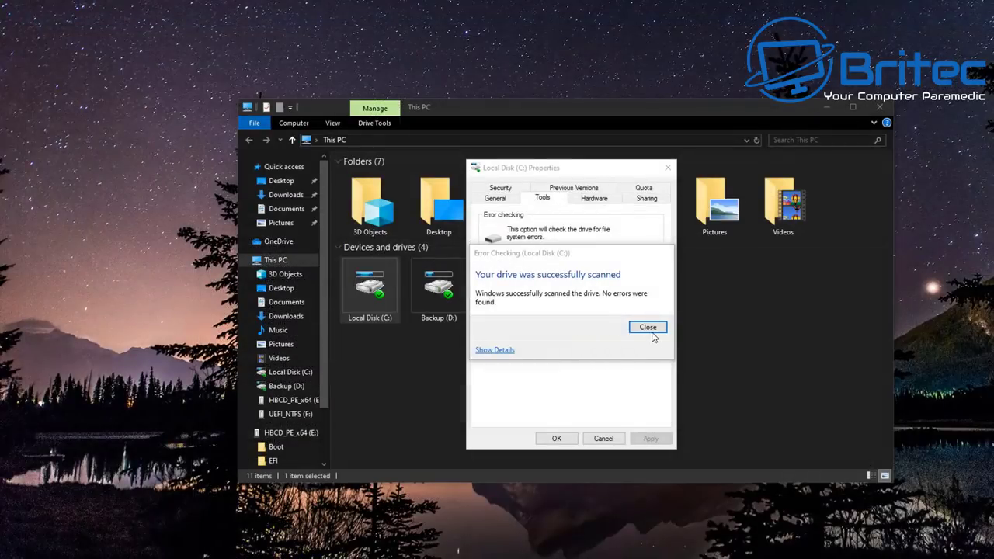
click(651, 332)
click(603, 438)
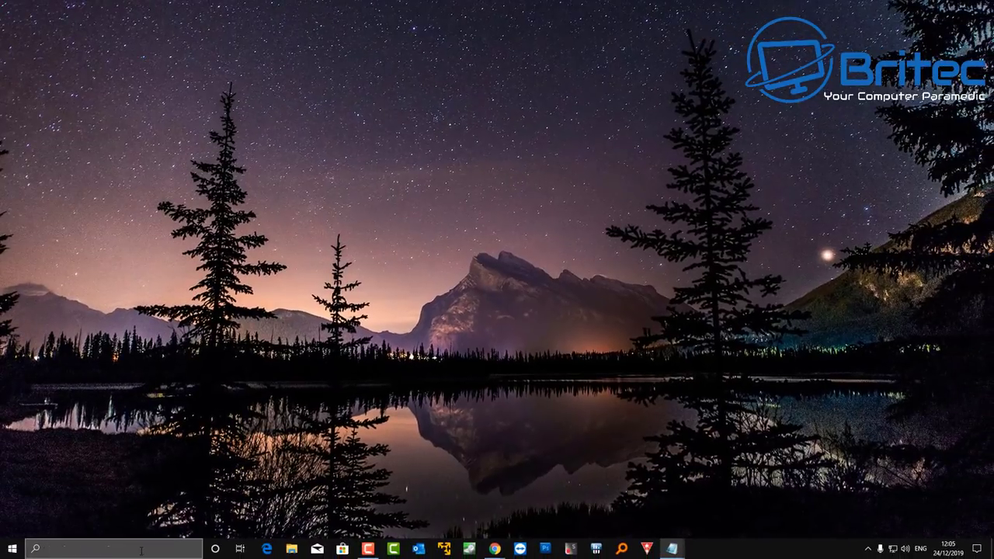
- Search for cmd, run Command Prompt as administrator and move its window toward the middle of the desktop
click(145, 548)
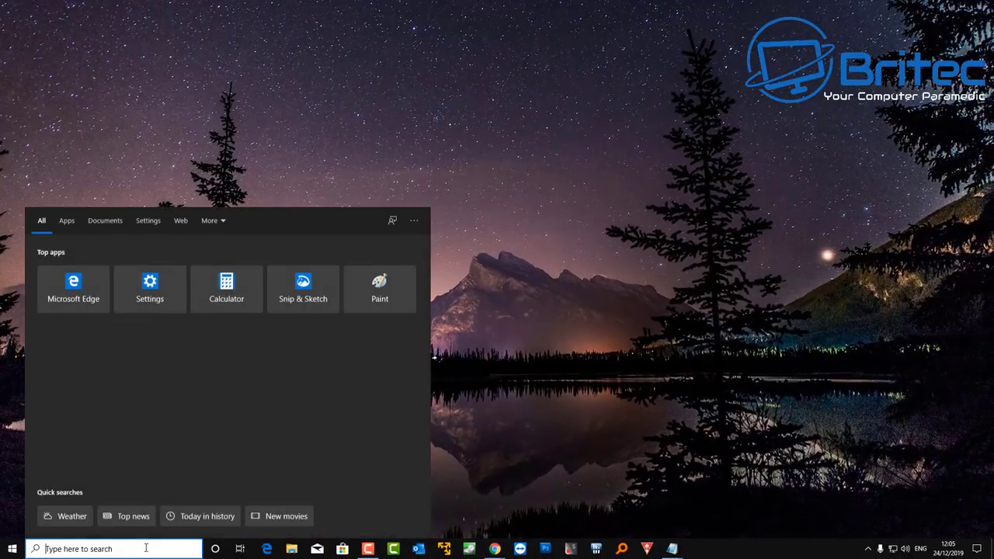
text(cmd)
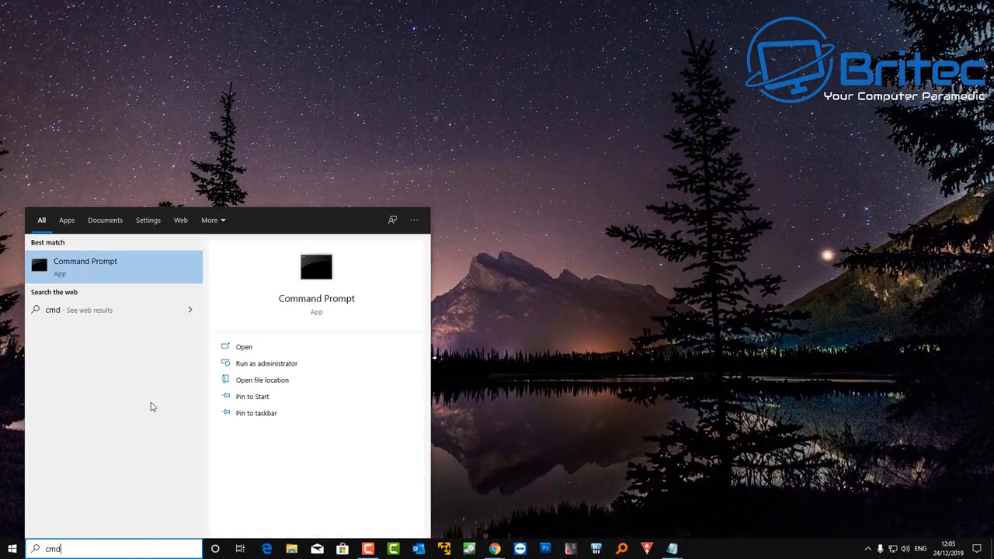
click(299, 363)
drag(396, 132, 490, 136)
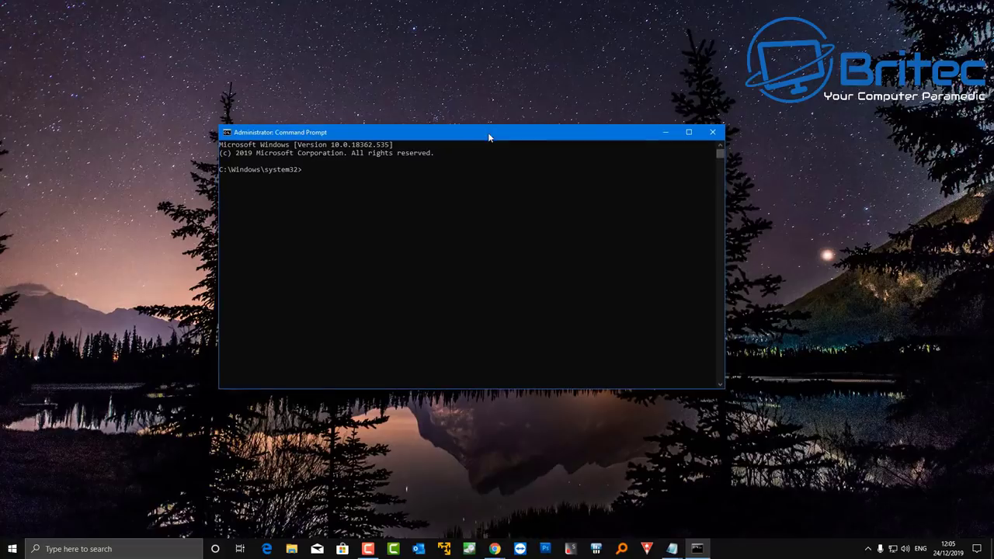
- Write chkdsk /f /r at the prompt and rework it into chkdsk c: /r /f and chkdsk c: /f without running it
text(chkds)
text(k )
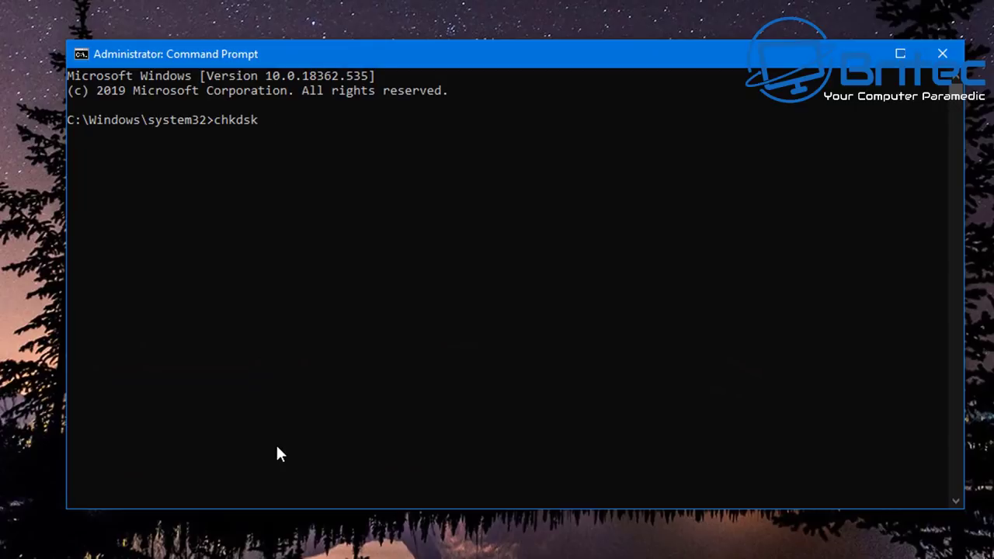
text(/f /r)
key(BackSpace)
key(BackSpace)
key(BackSpace)
key(BackSpace)
key(BackSpace)
text(c: /r /f)
key(BackSpace)
key(BackSpace)
key(BackSpace)
key(BackSpace)
text(f)
- Replace the drive and switch with a question mark and try to show the help by running chkdsk ?
key(BackSpace)
key(BackSpace)
key(BackSpace)
key(BackSpace)
key(BackSpace)
text(?)
key(Return)
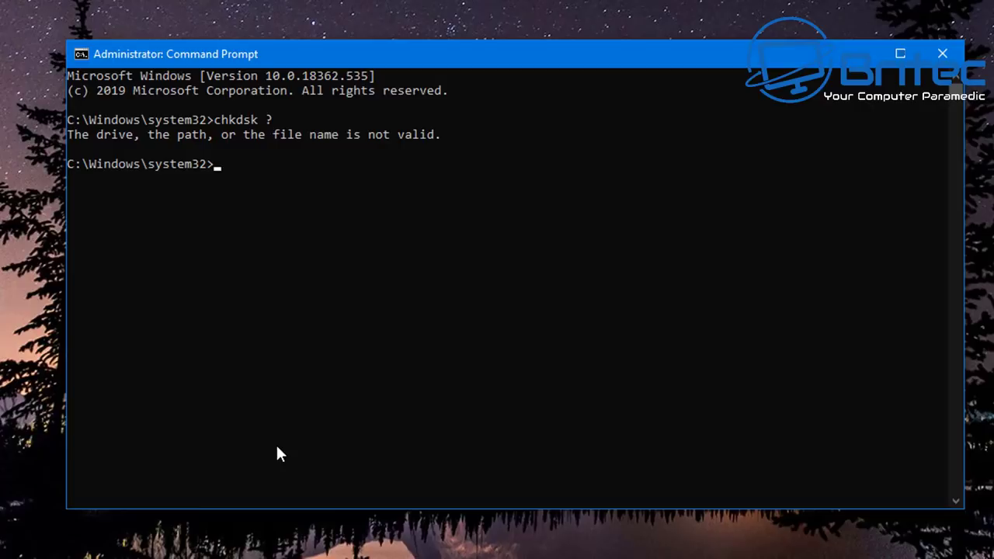
- Run chkdsk /? and read through the descriptions of the available chkdsk switches
text(chkdsk /?)
key(Return)
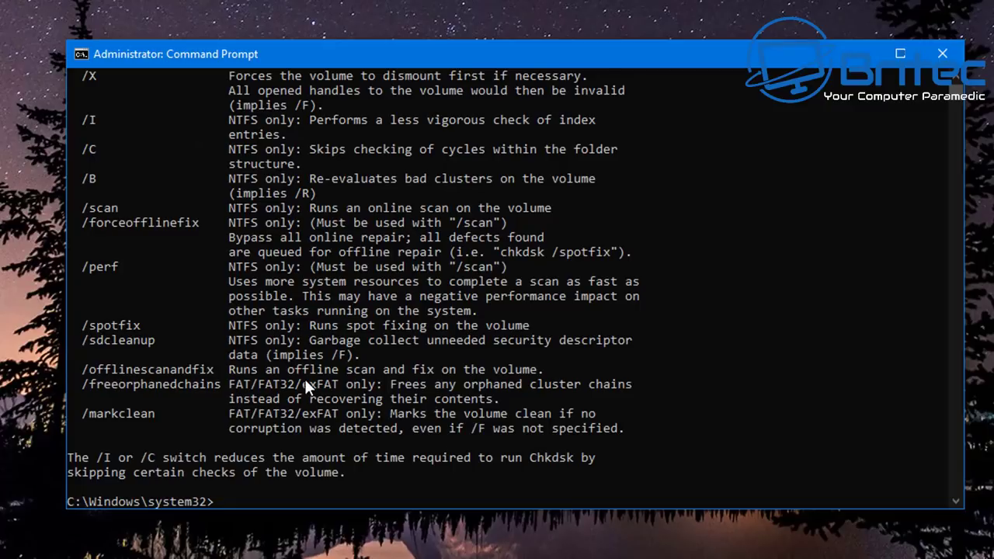
scroll(534, 319, up, 5)
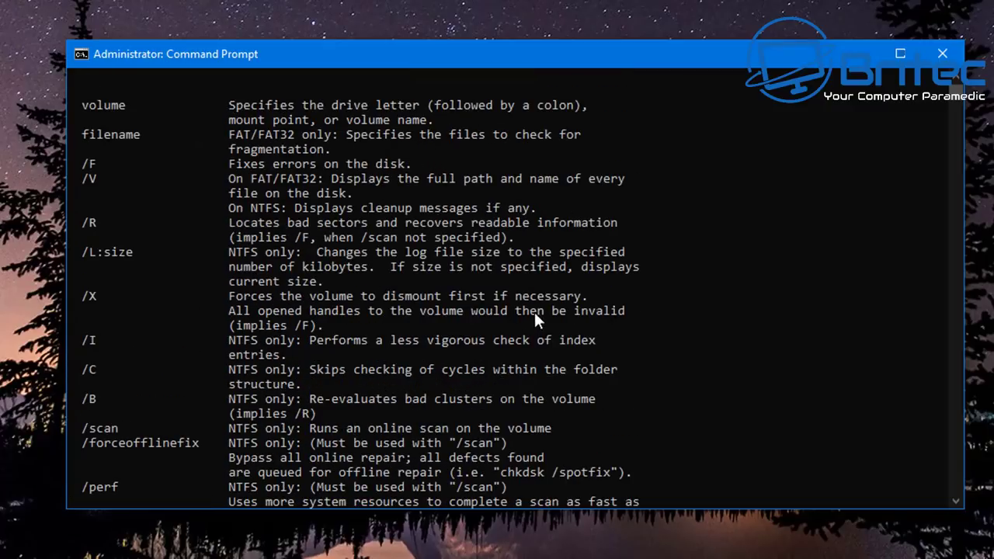
scroll(533, 309, up, 2)
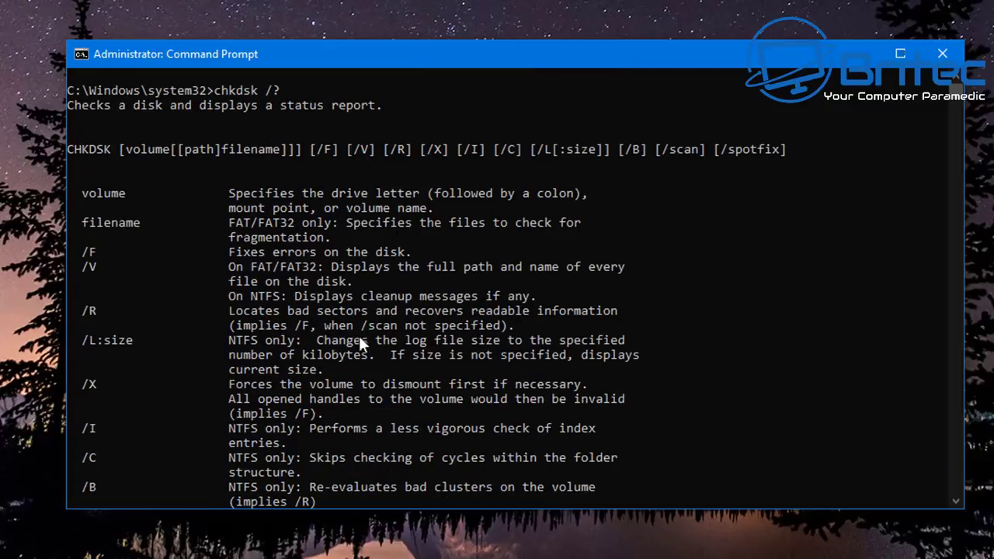
scroll(325, 349, down, 1)
scroll(324, 354, down, 1)
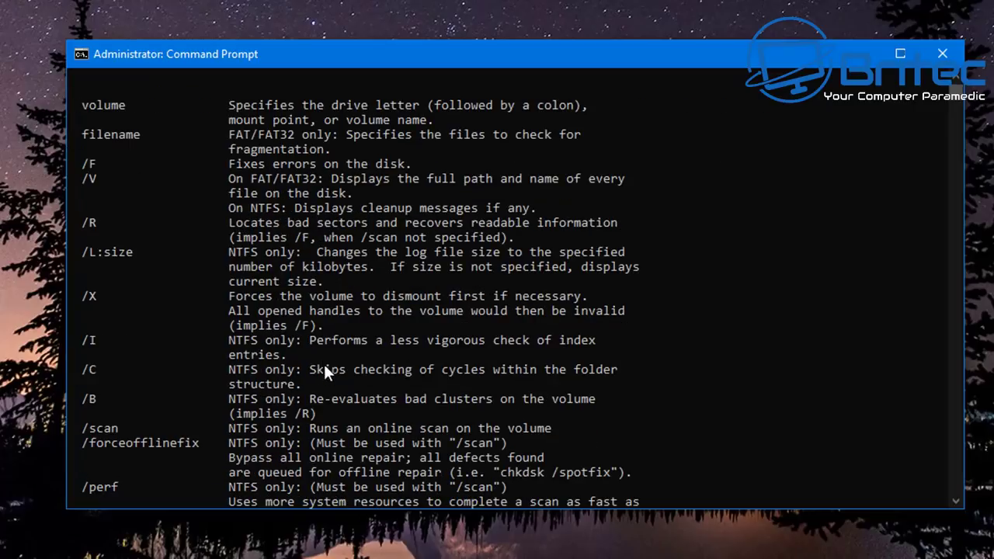
scroll(322, 376, down, 1)
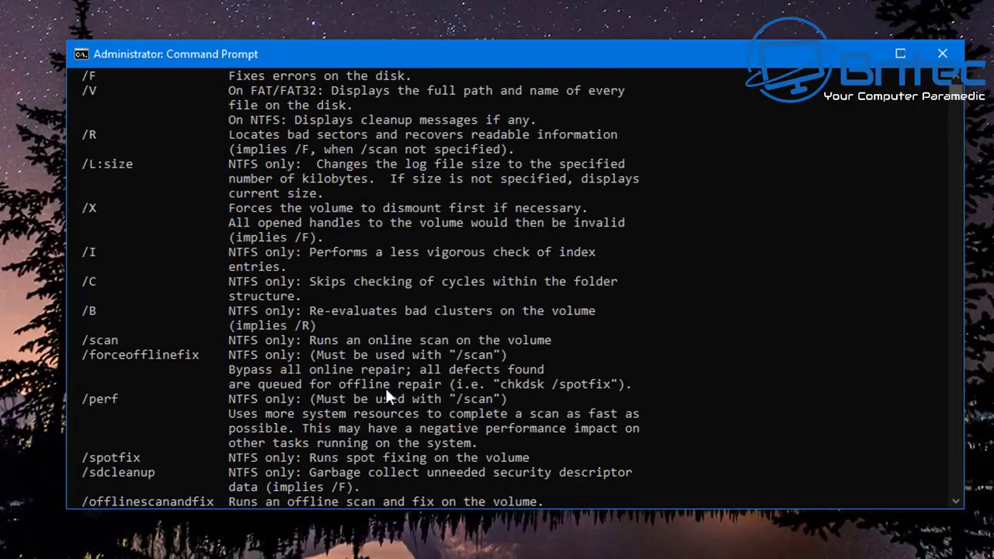
scroll(385, 389, down, 2)
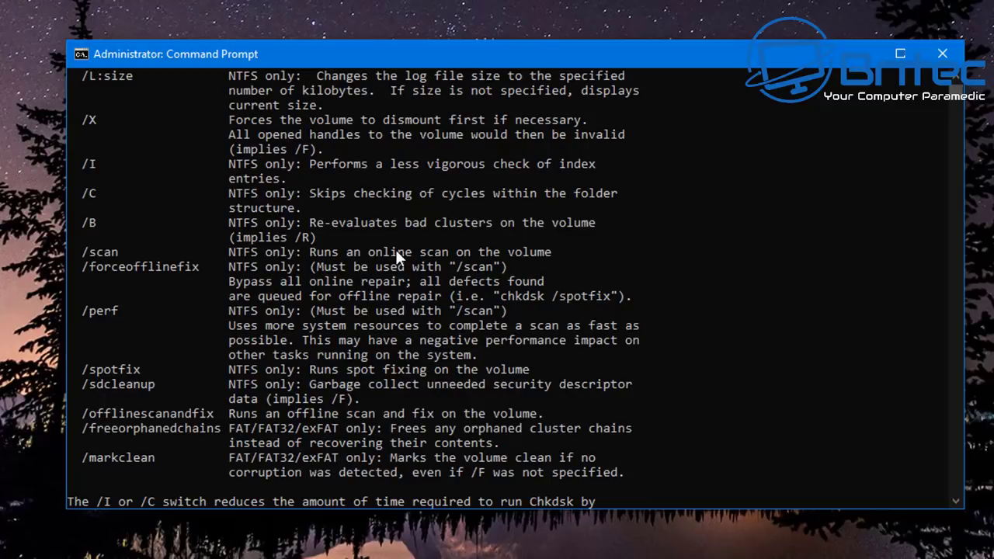
scroll(681, 388, down, 3)
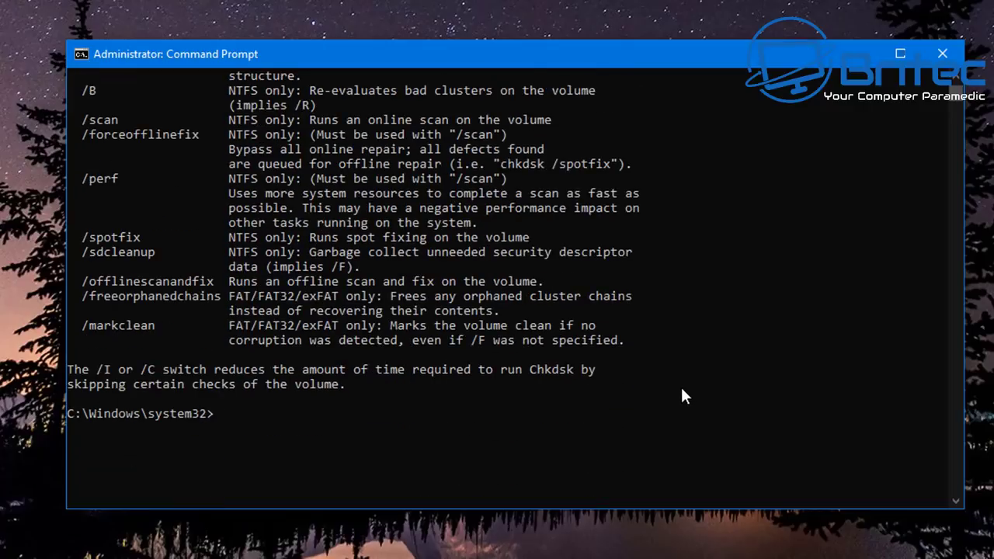